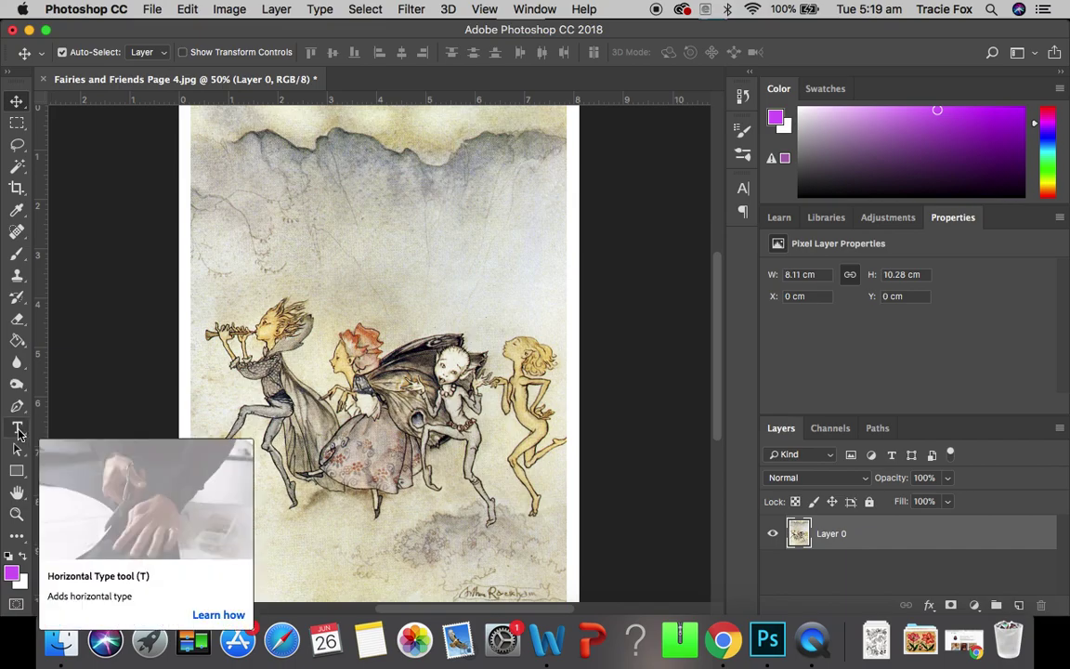
click(18, 430)
drag(17, 430, 164, 444)
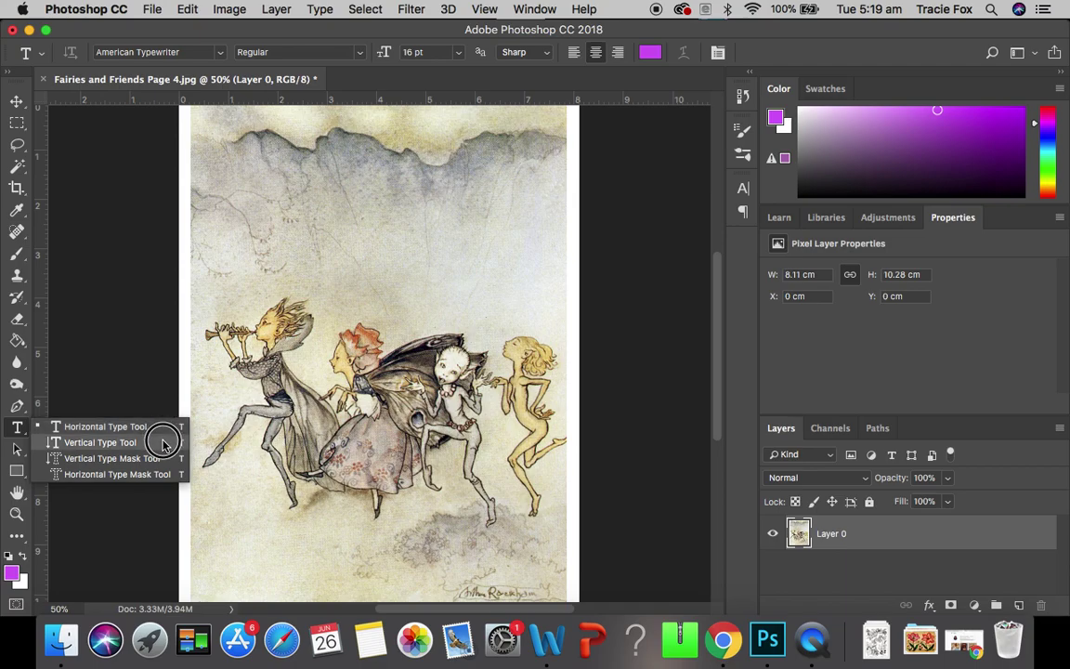
mouse_move(164, 444)
mouse_down()
mouse_move(160, 471)
mouse_move(169, 432)
mouse_move(167, 444)
mouse_move(167, 427)
mouse_move(156, 425)
mouse_up()
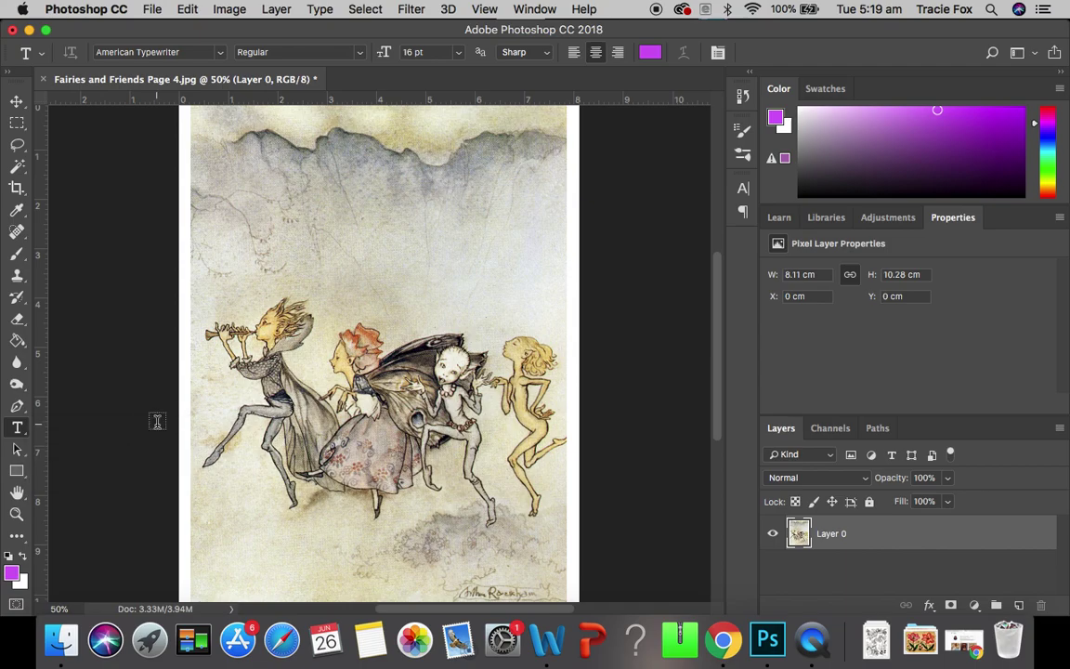
click(221, 54)
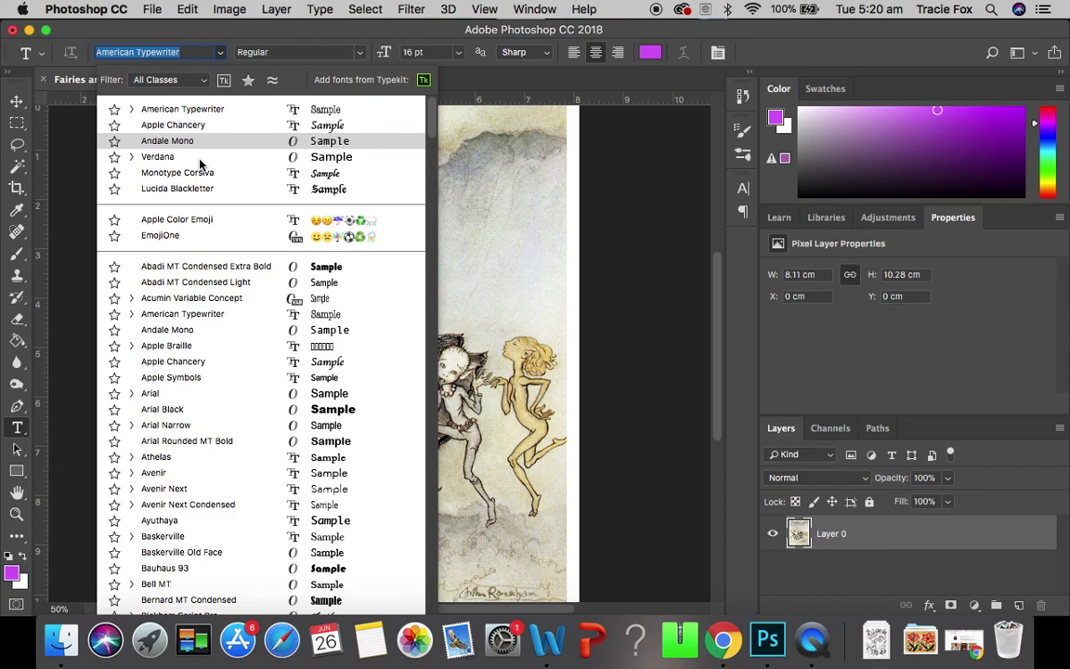
scroll(230, 371, down, 3)
scroll(229, 371, down, 15)
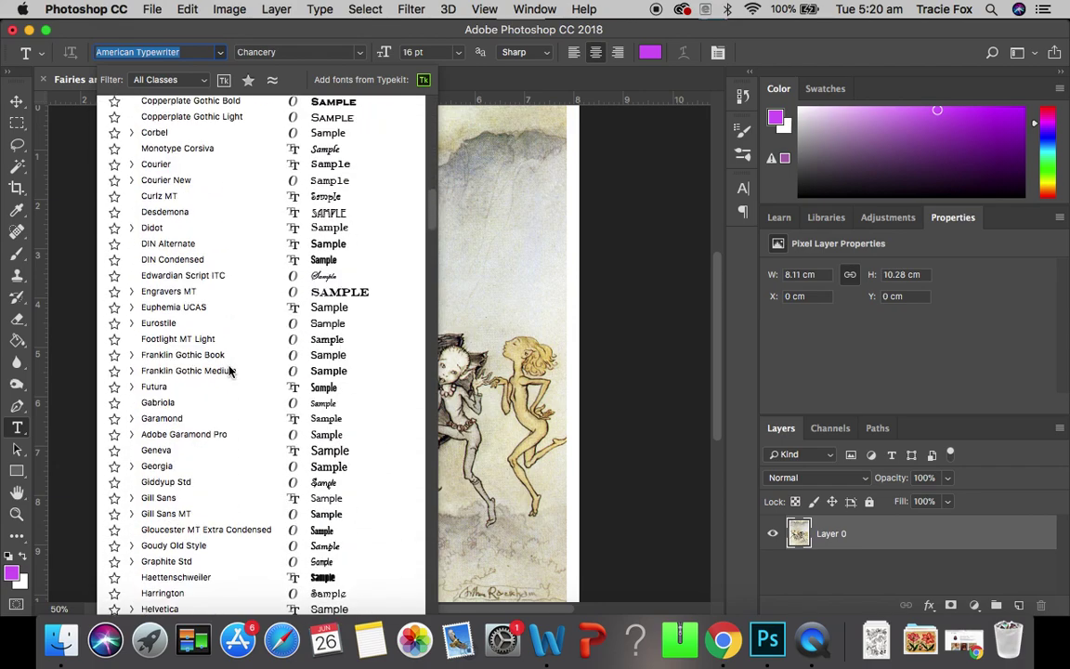
scroll(229, 372, down, 10)
scroll(229, 372, up, 20)
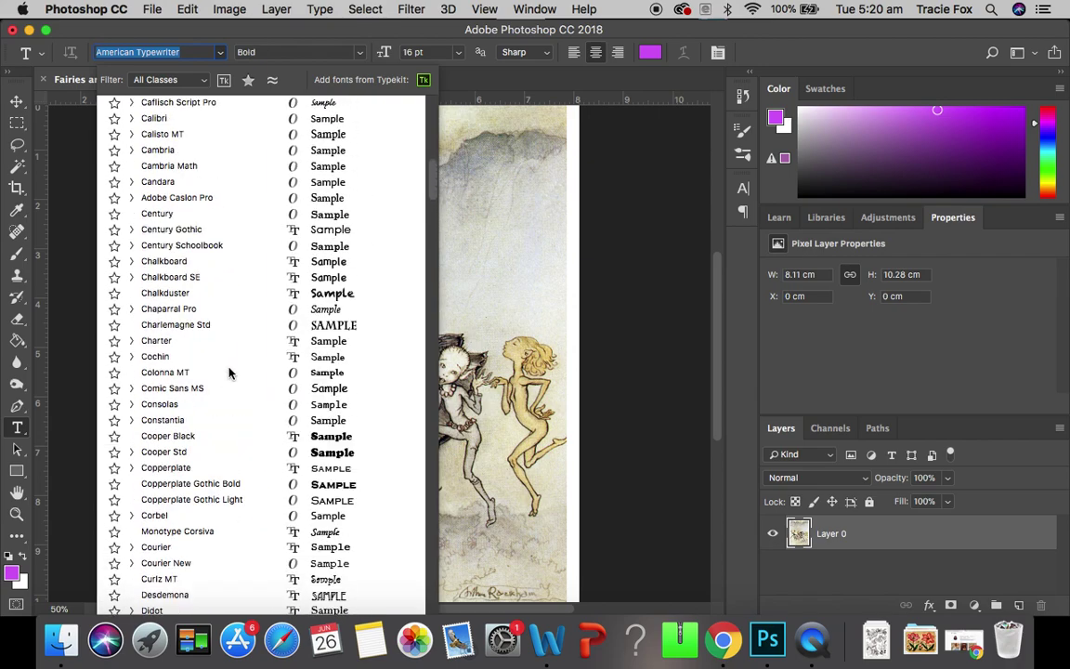
scroll(229, 373, up, 15)
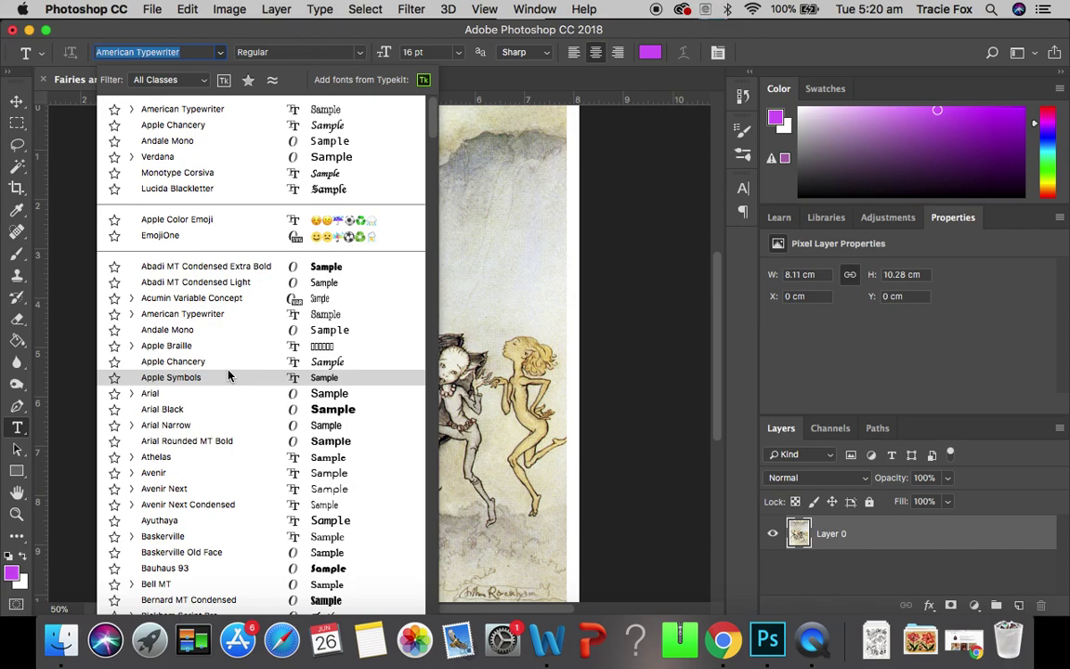
click(220, 316)
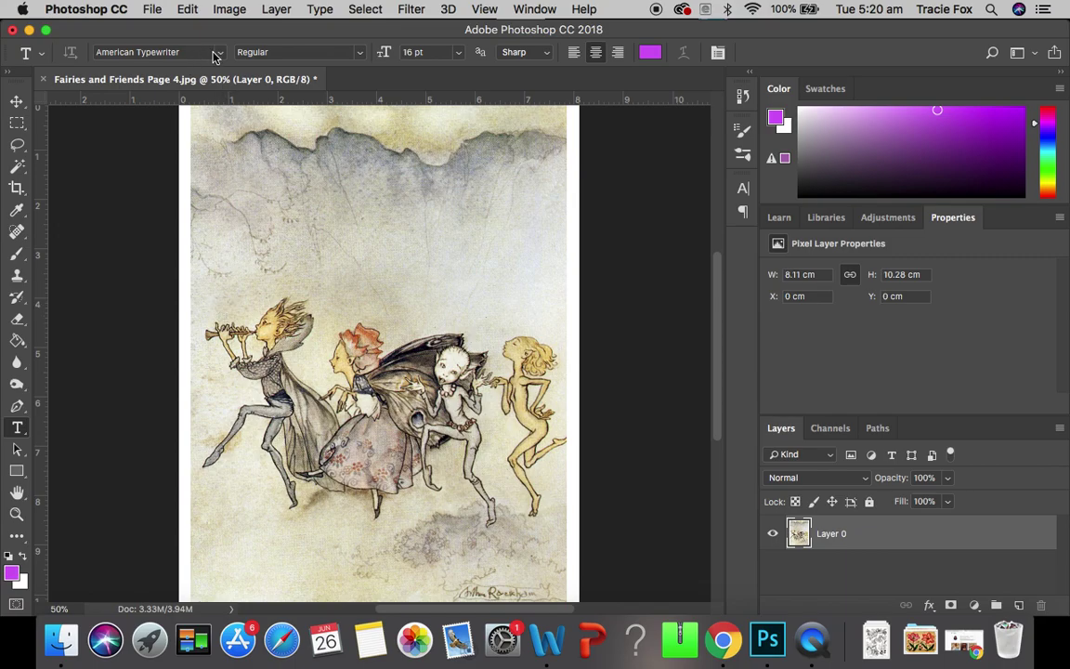
Keep the Regular style, set the type size to 18 pt and centre the alignment.
click(325, 54)
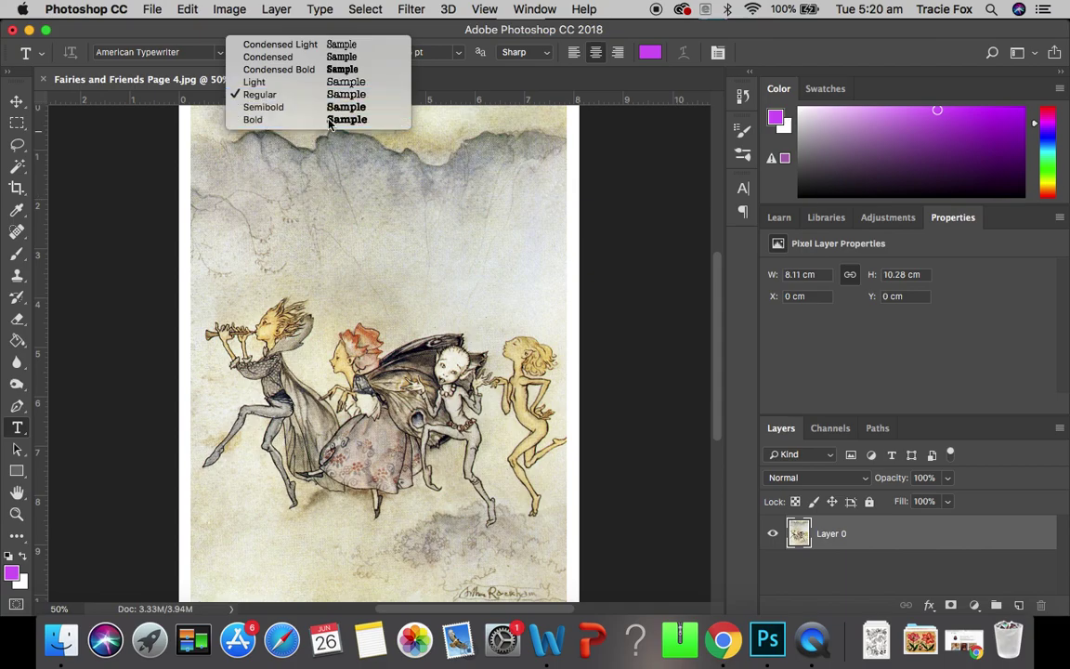
click(464, 72)
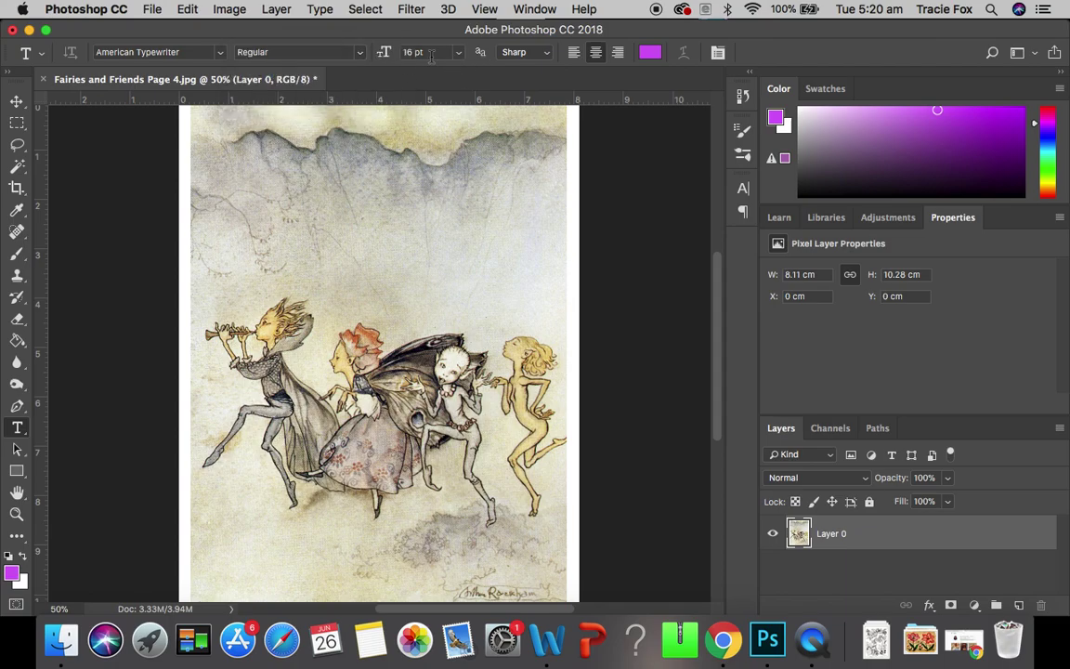
click(459, 53)
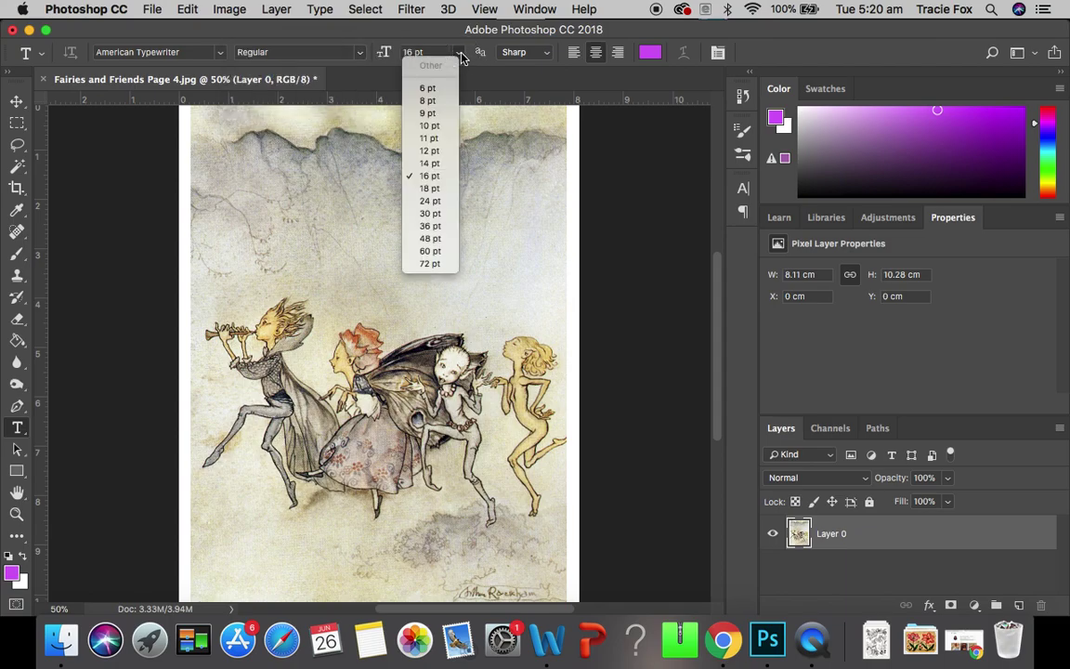
click(430, 189)
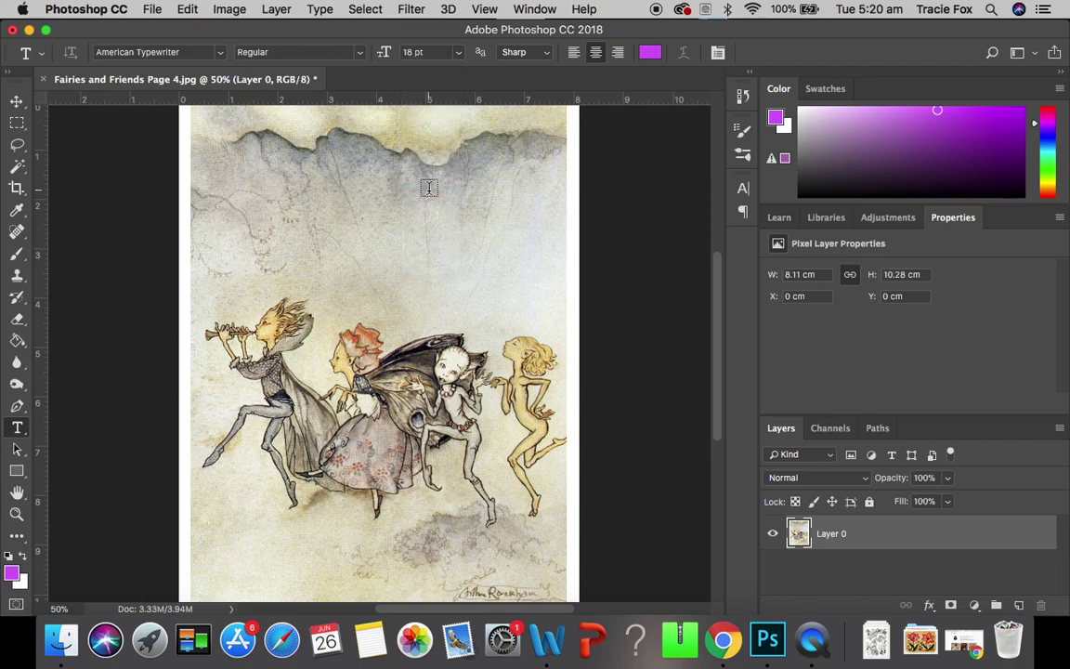
click(594, 54)
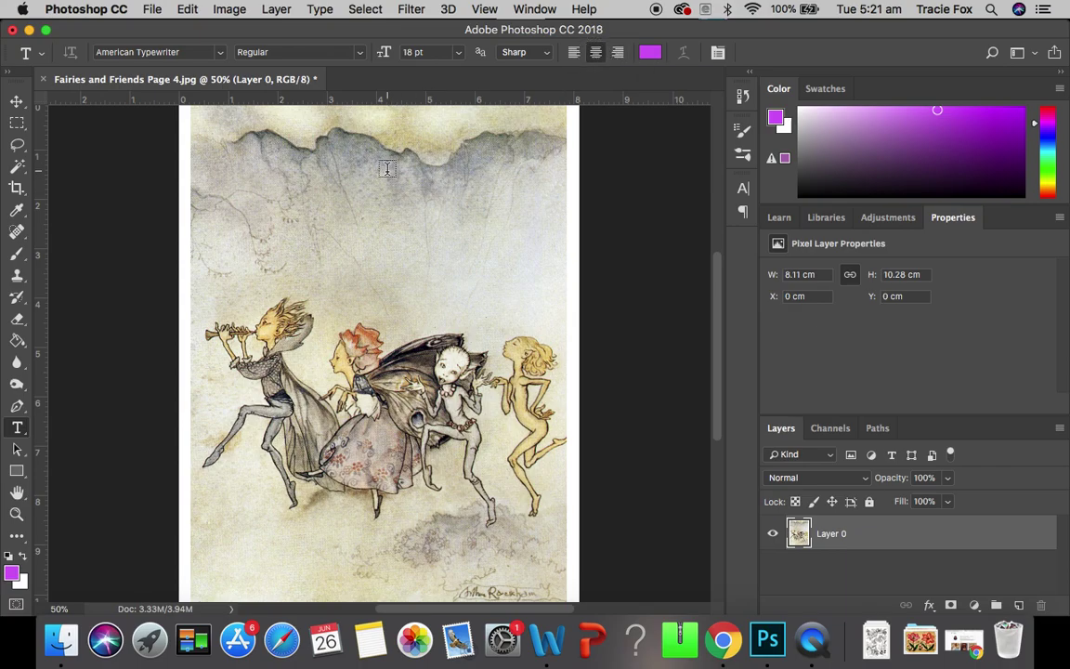
Change the text colour from purple to the muted grey-blue 558190 in the Color Picker.
click(650, 54)
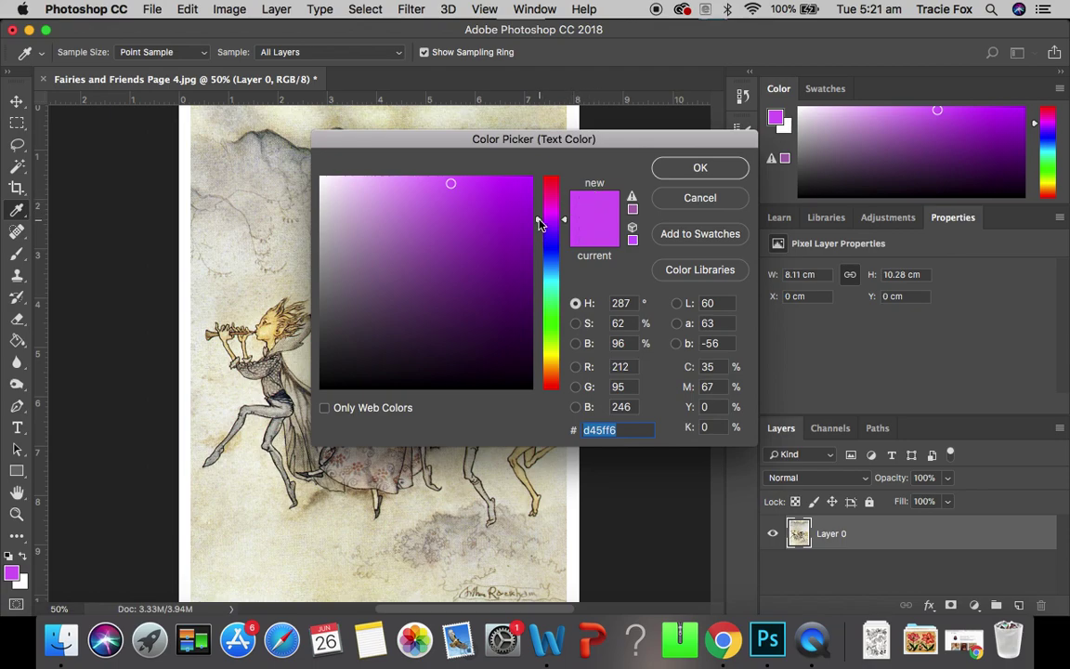
drag(539, 223, 557, 311)
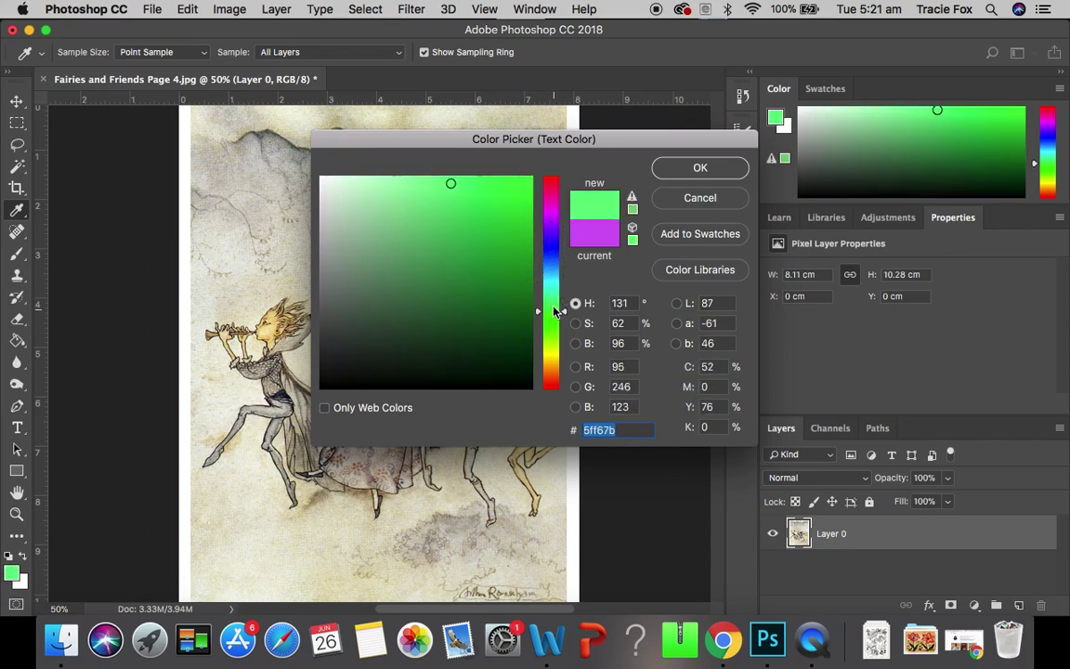
click(548, 212)
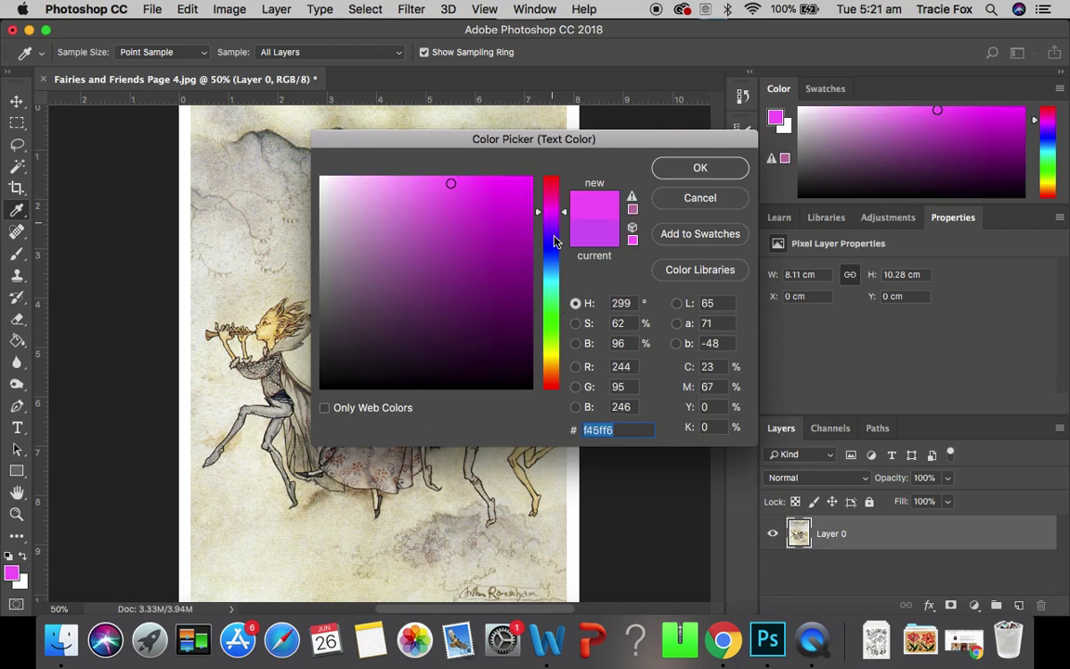
click(551, 323)
click(551, 370)
click(549, 382)
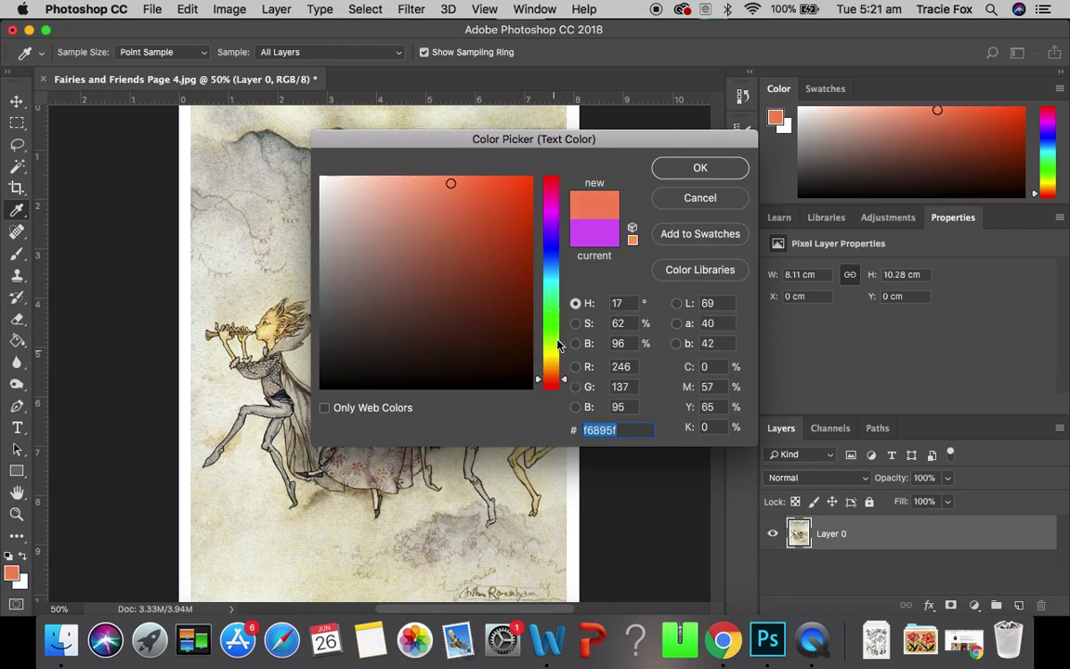
drag(537, 385, 534, 274)
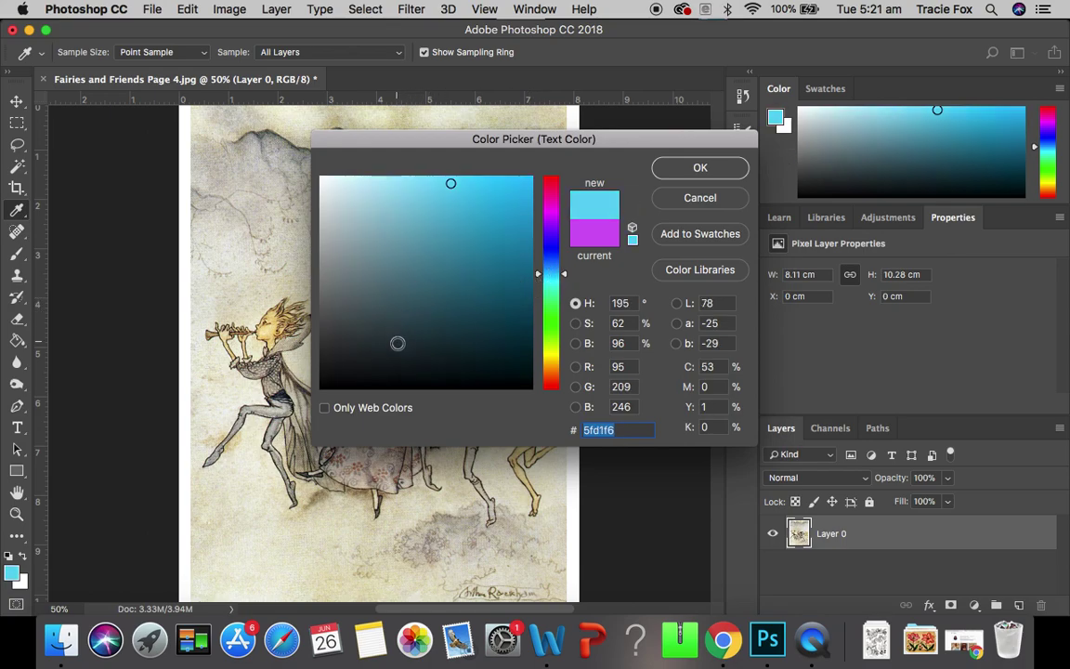
click(400, 307)
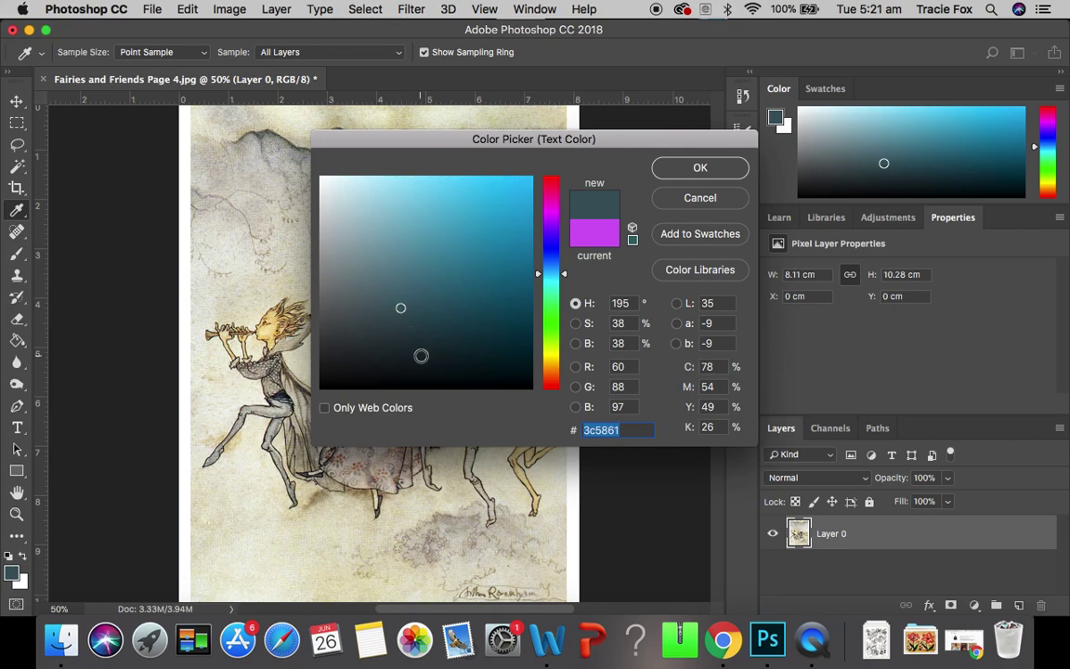
click(407, 269)
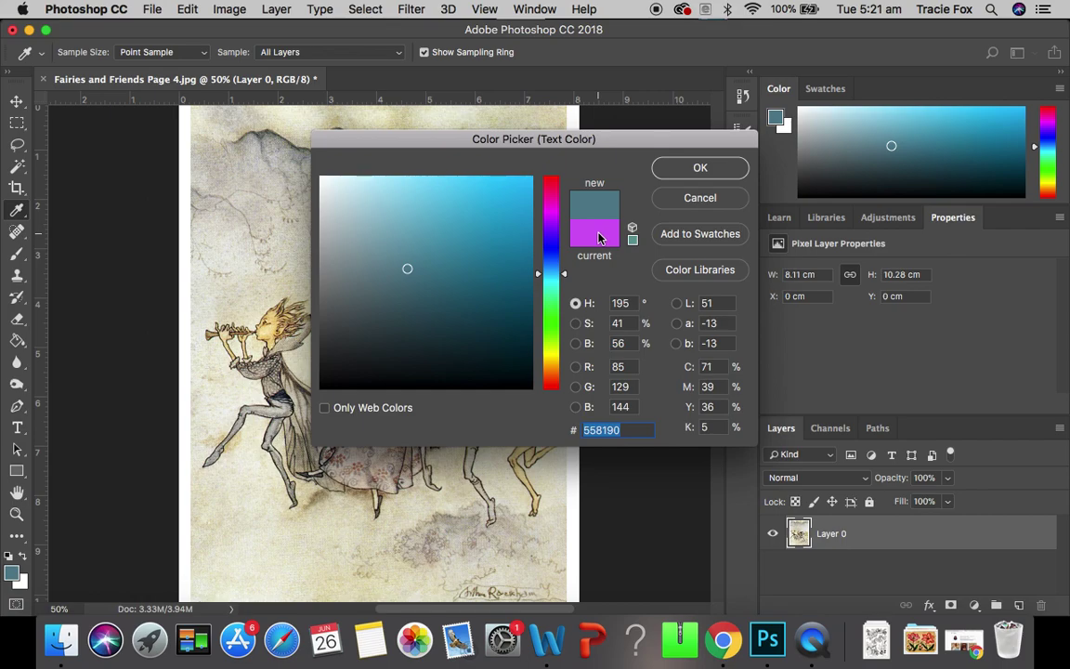
click(698, 168)
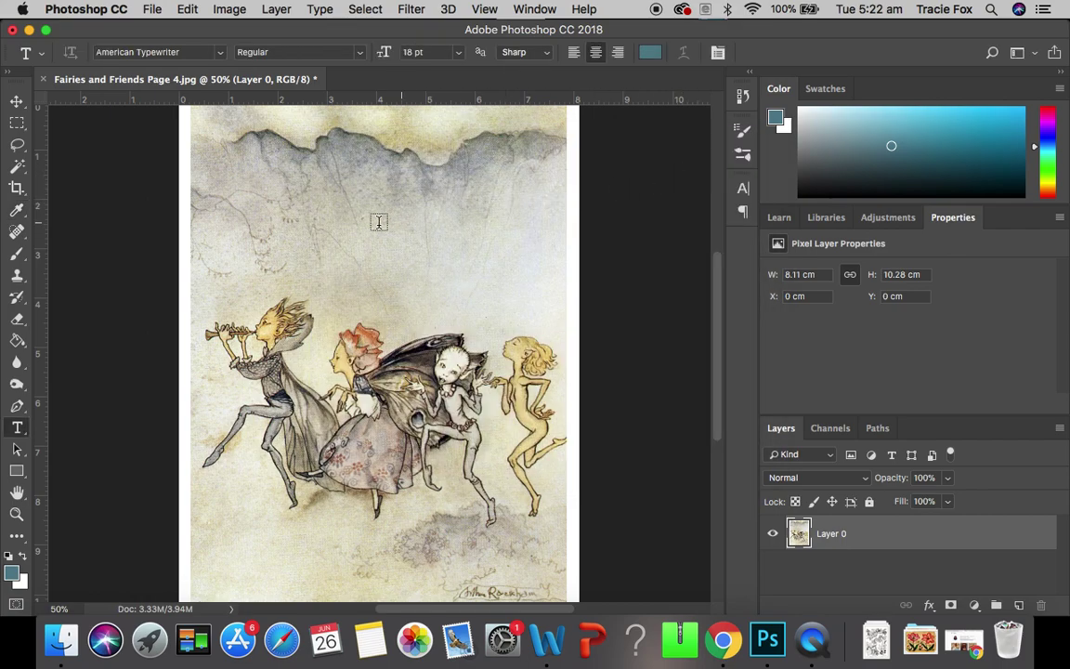
Start a new type layer near the top of the image and type 'Faries', correcting a typo.
click(322, 215)
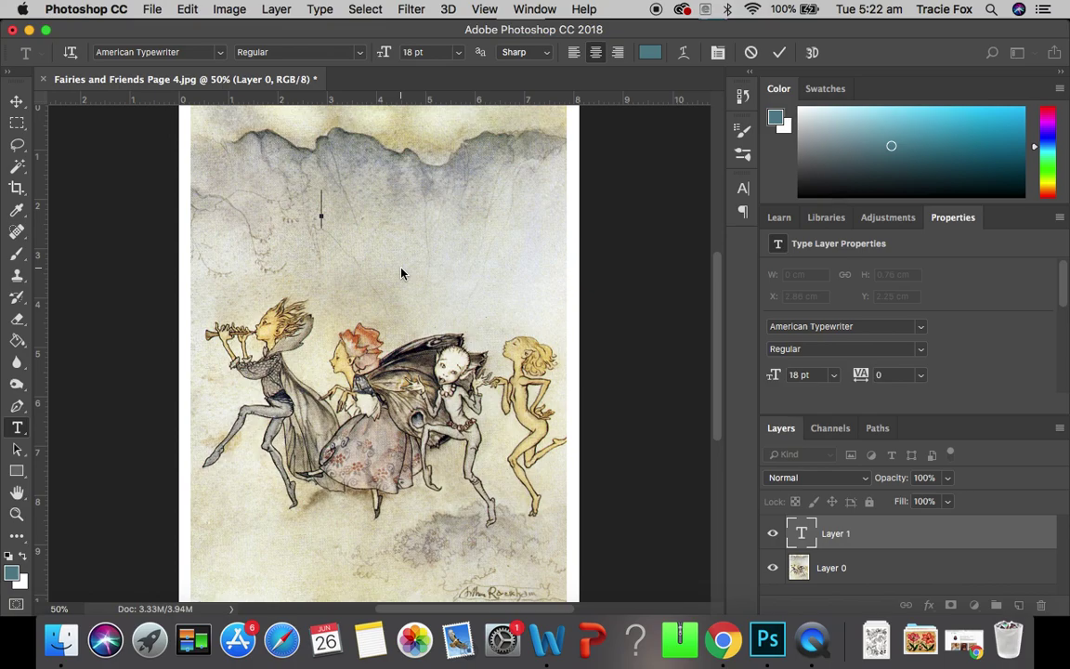
text(Fai)
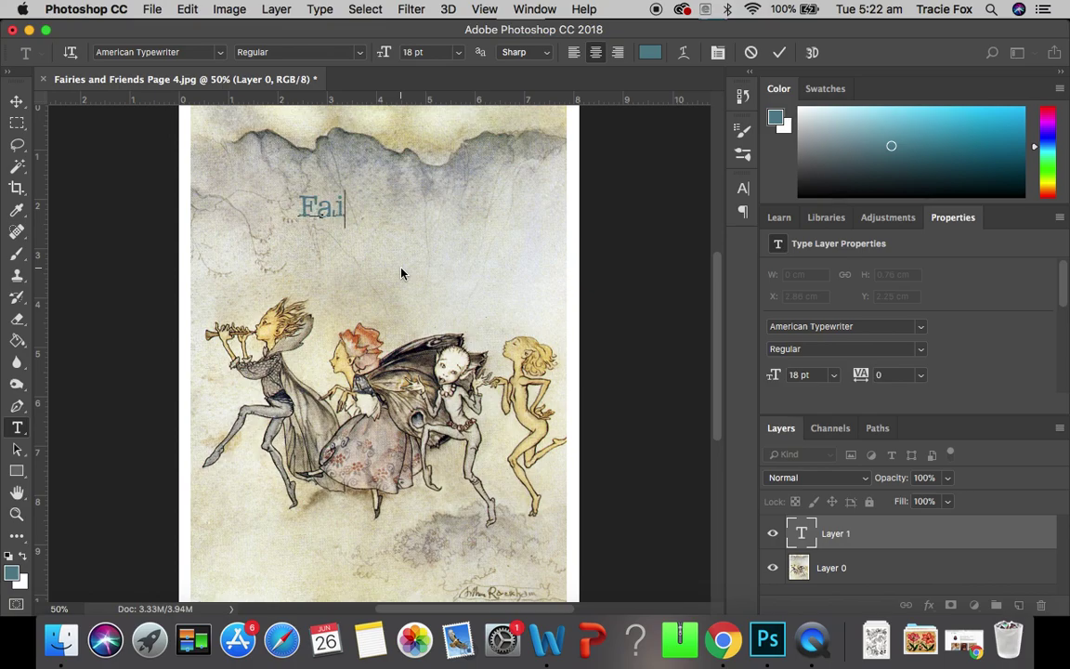
text(r)
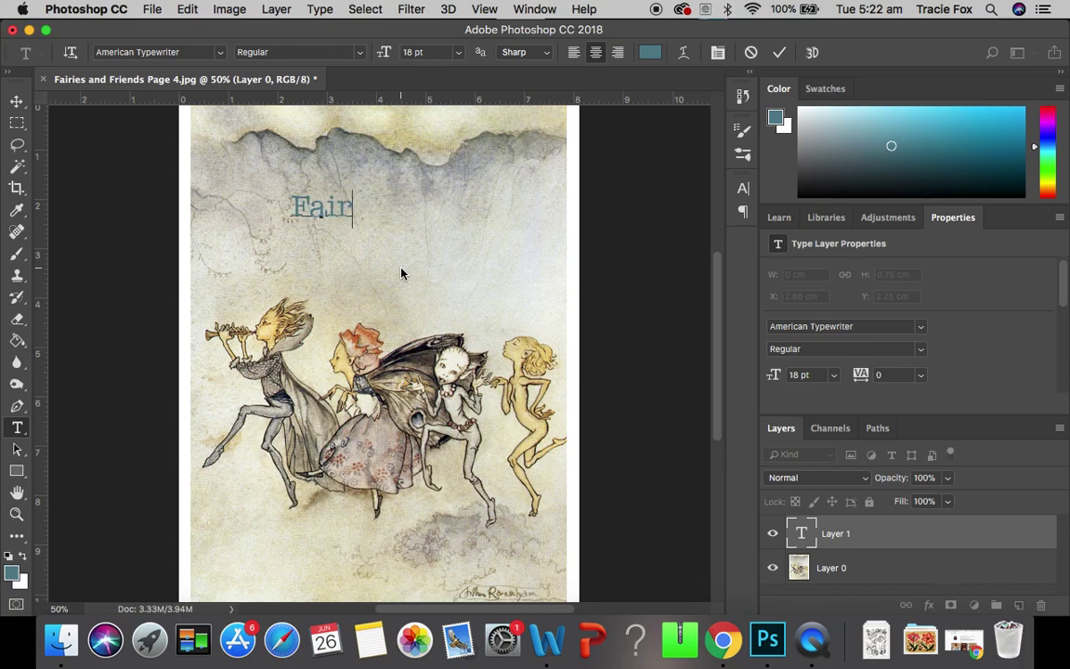
key(BackSpace)
key(BackSpace)
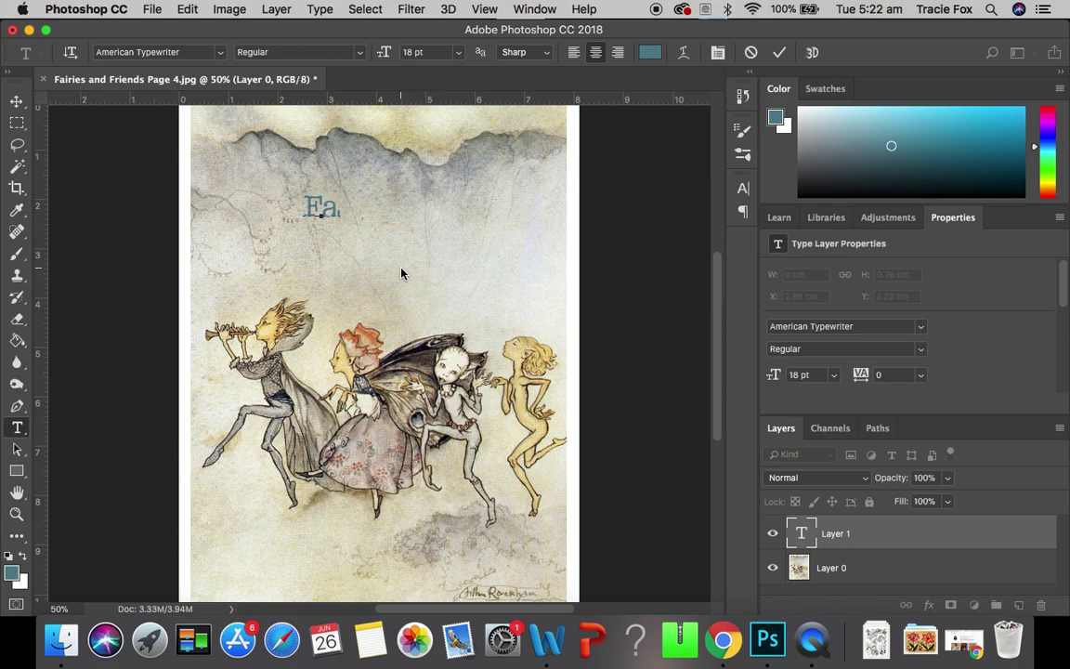
text(ries)
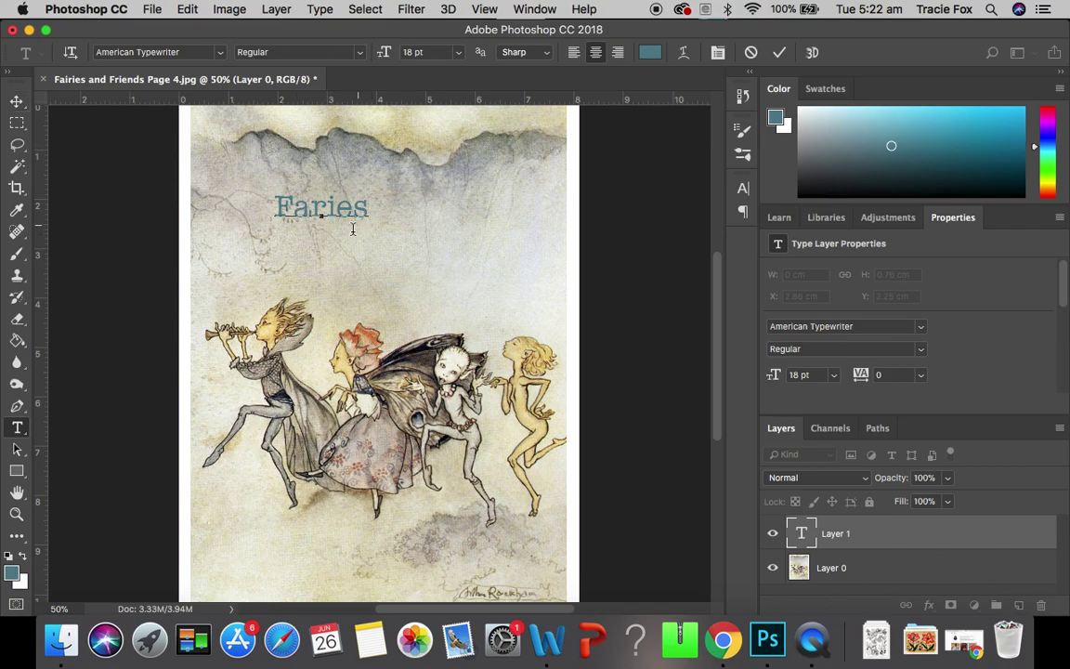
Commit the text and drag 'Faries' down to sit centred below the fairies near the bottom.
click(18, 102)
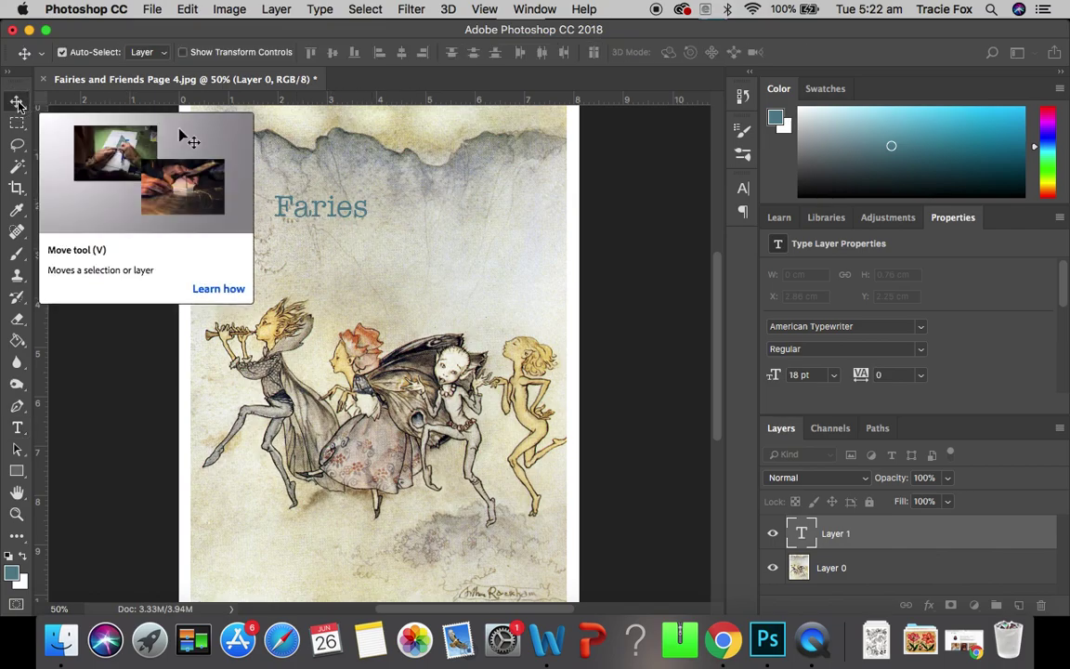
drag(313, 214, 371, 216)
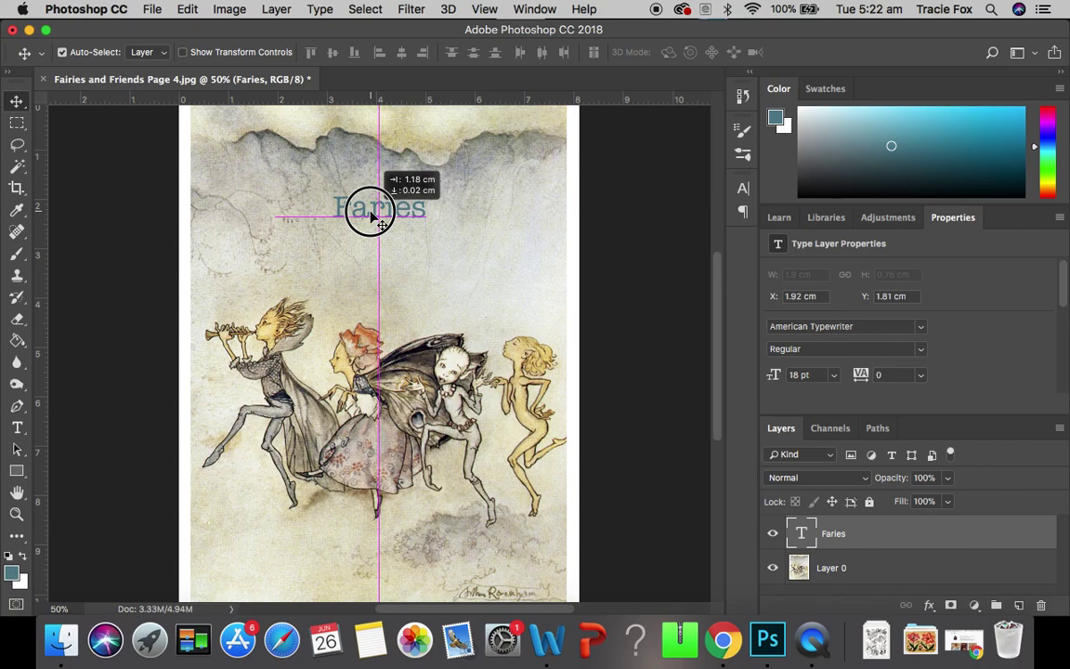
drag(371, 217, 371, 359)
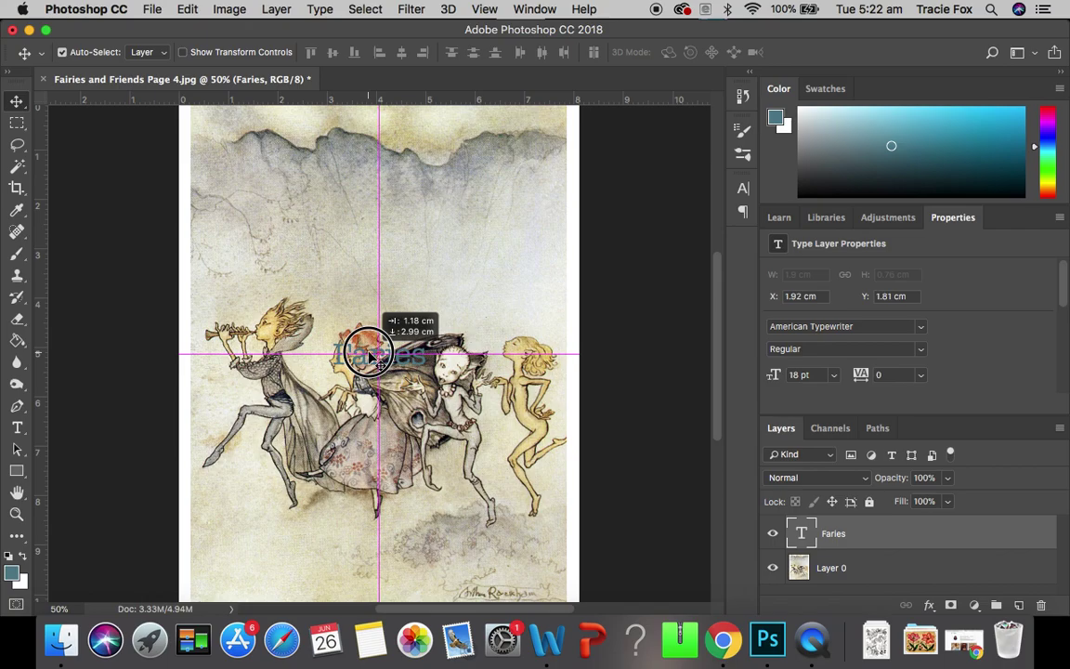
drag(370, 358, 373, 562)
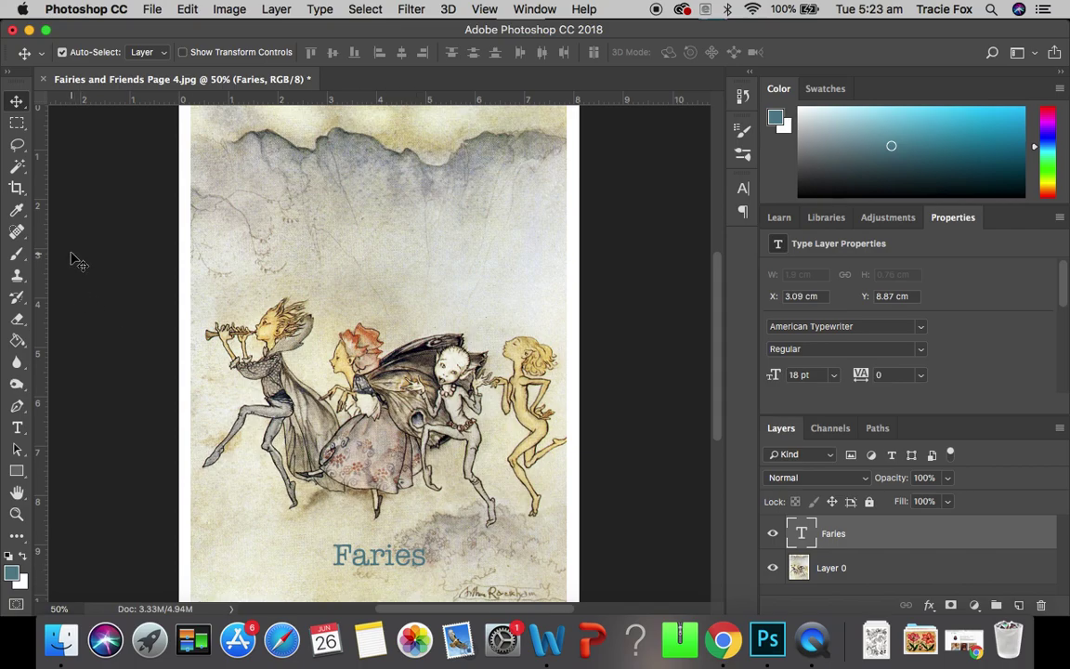
Select the word 'Faries' and enlarge it from 18 pt to 24 pt, then commit it.
click(18, 428)
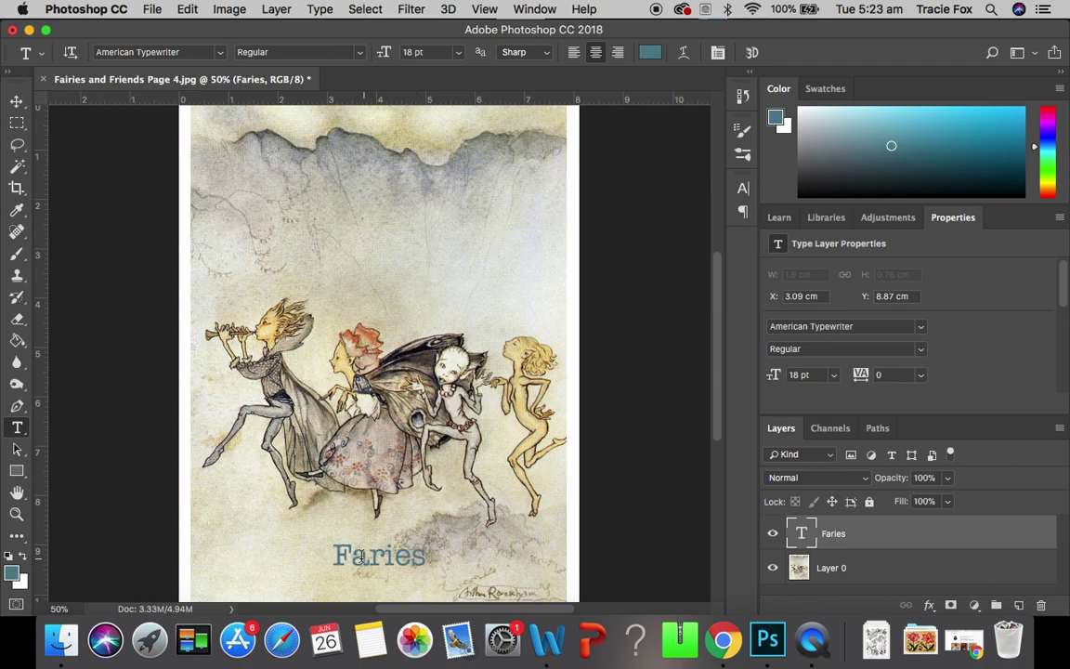
click(421, 555)
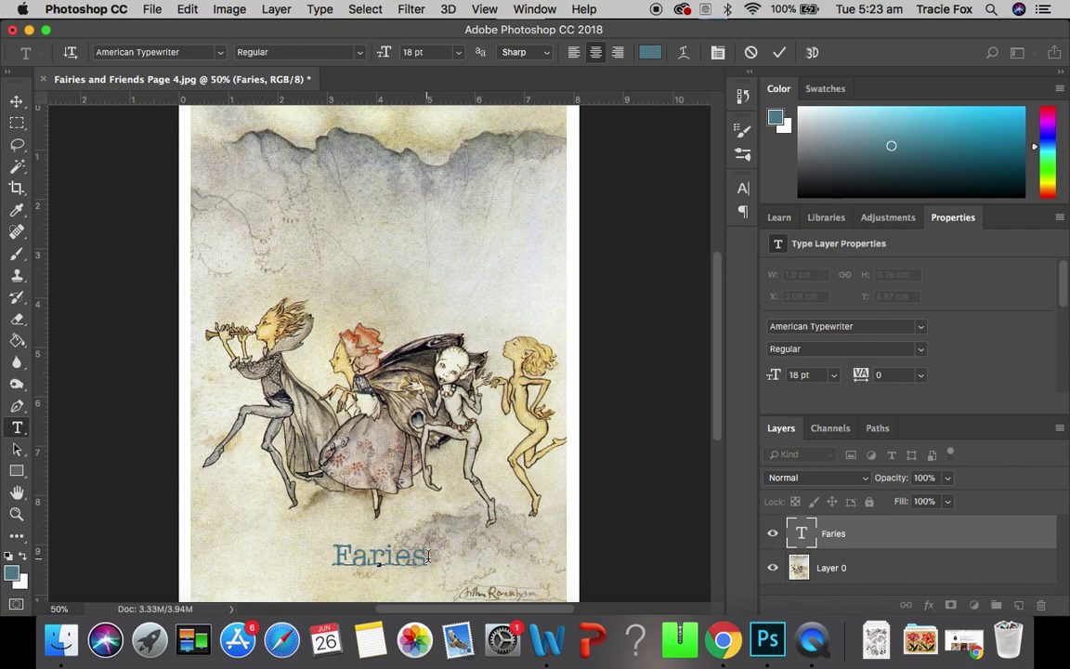
drag(427, 556, 338, 557)
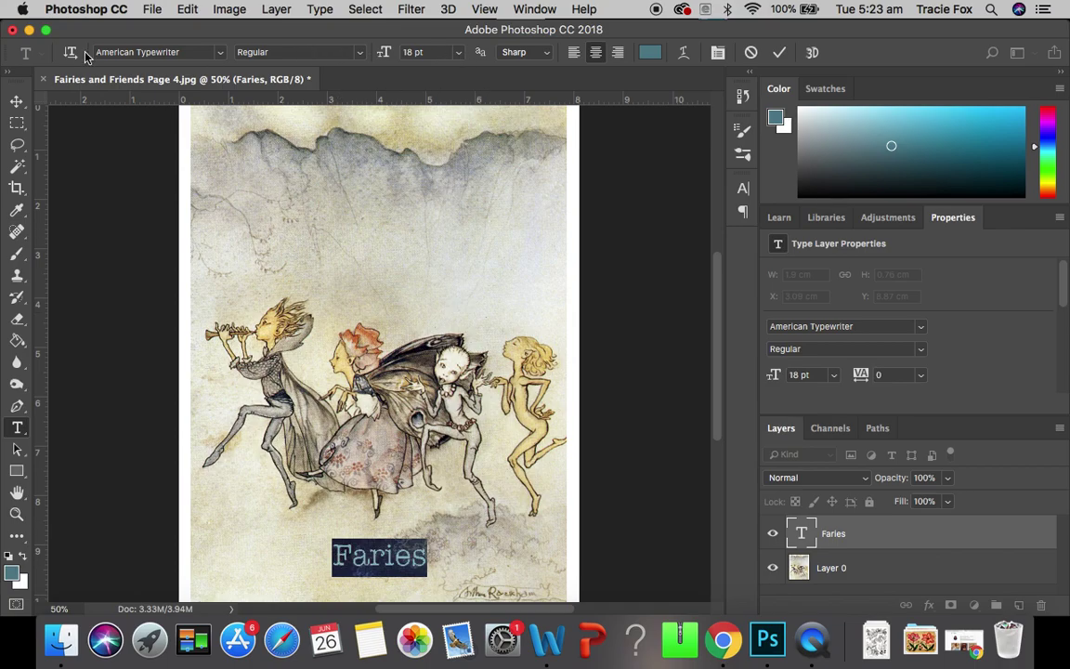
click(458, 53)
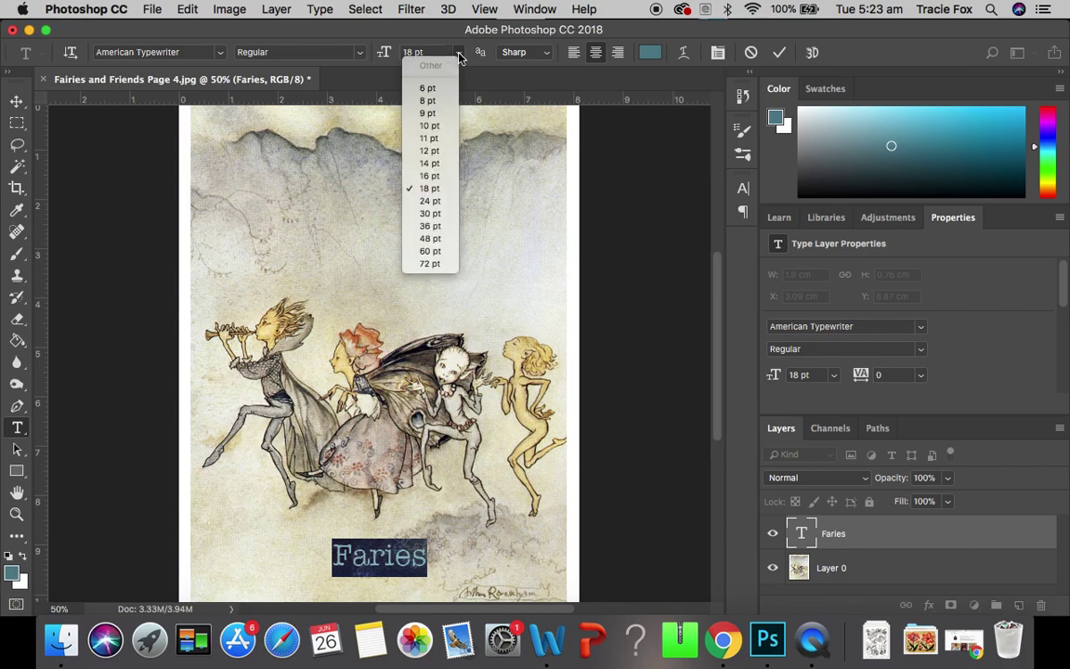
click(428, 202)
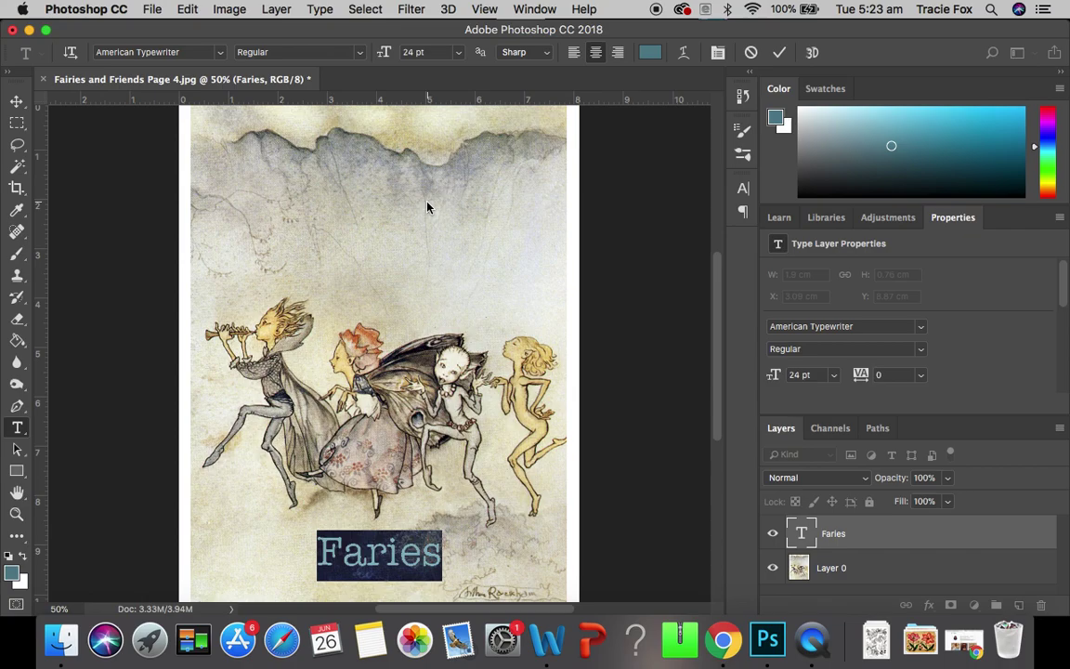
click(17, 100)
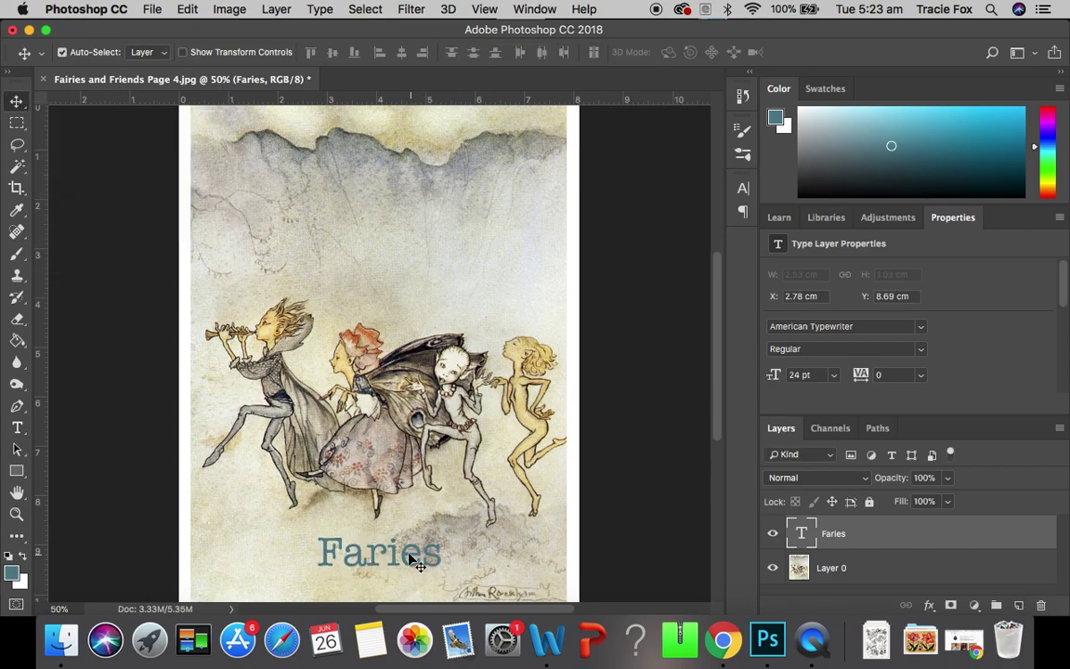
Nudge the 24 pt 'Faries' back to horizontal centre, at Y 8.66 cm.
mouse_move(375, 555)
mouse_down()
mouse_move(363, 549)
mouse_move(379, 558)
mouse_move(375, 502)
mouse_move(382, 531)
mouse_move(387, 520)
mouse_move(378, 553)
mouse_up()
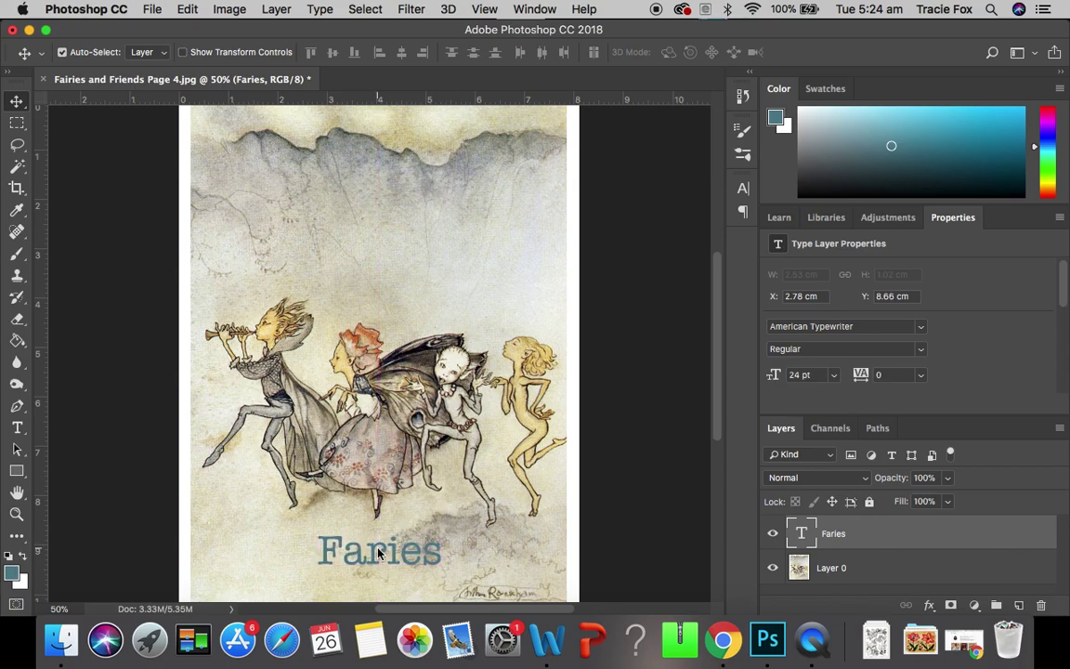
click(859, 568)
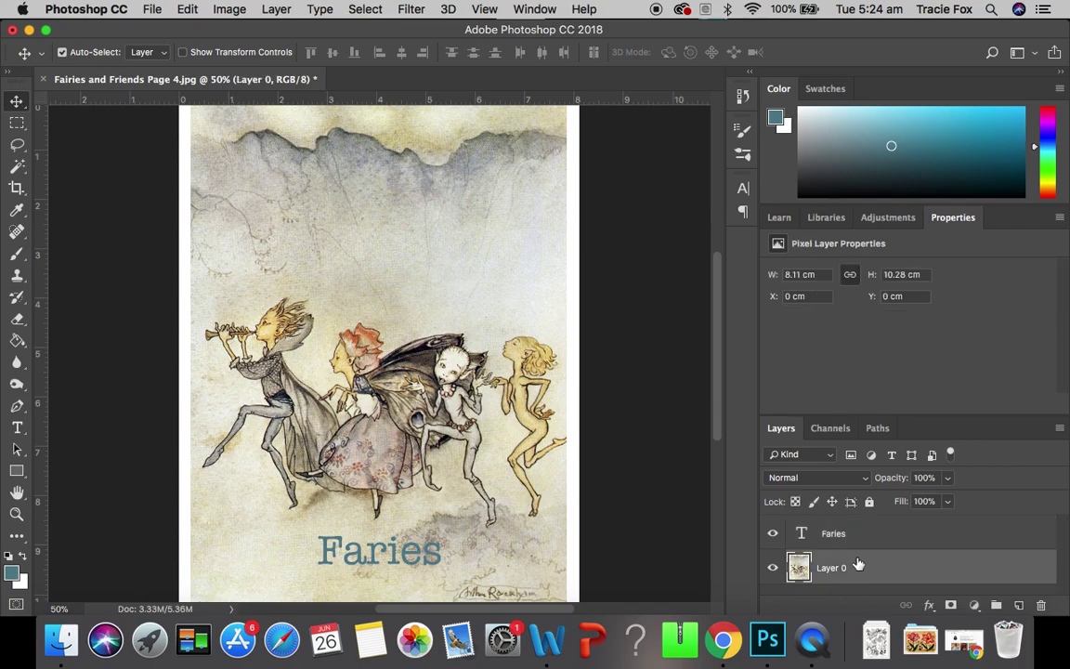
click(854, 533)
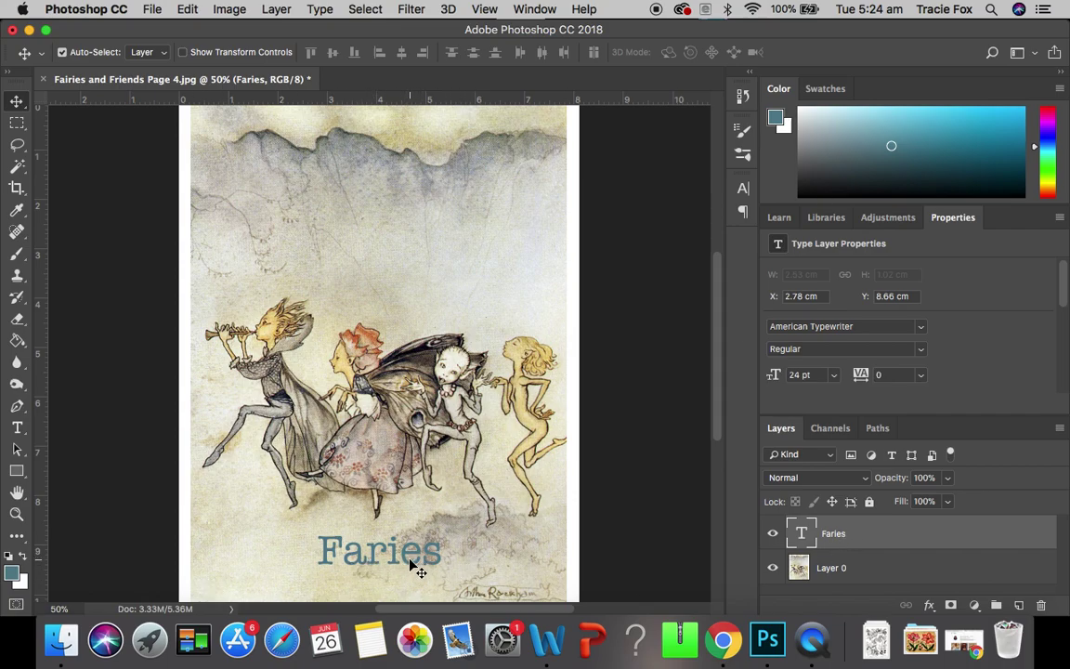
click(850, 570)
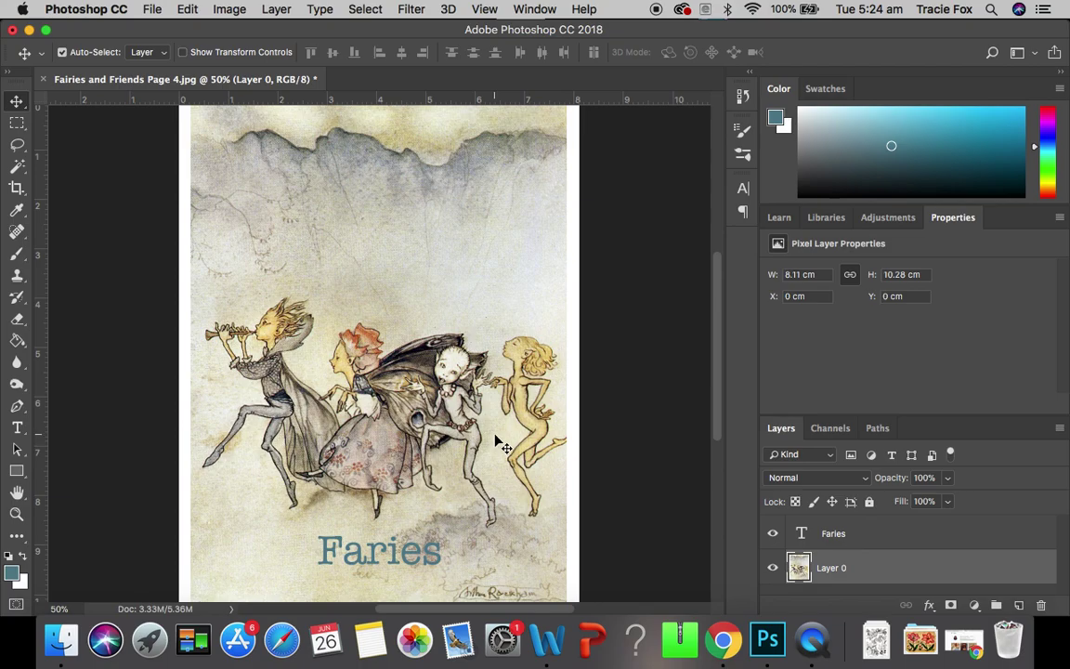
mouse_move(497, 442)
mouse_down()
mouse_move(503, 367)
mouse_move(526, 383)
mouse_move(530, 411)
mouse_move(517, 431)
mouse_move(490, 438)
mouse_up()
click(841, 533)
click(406, 554)
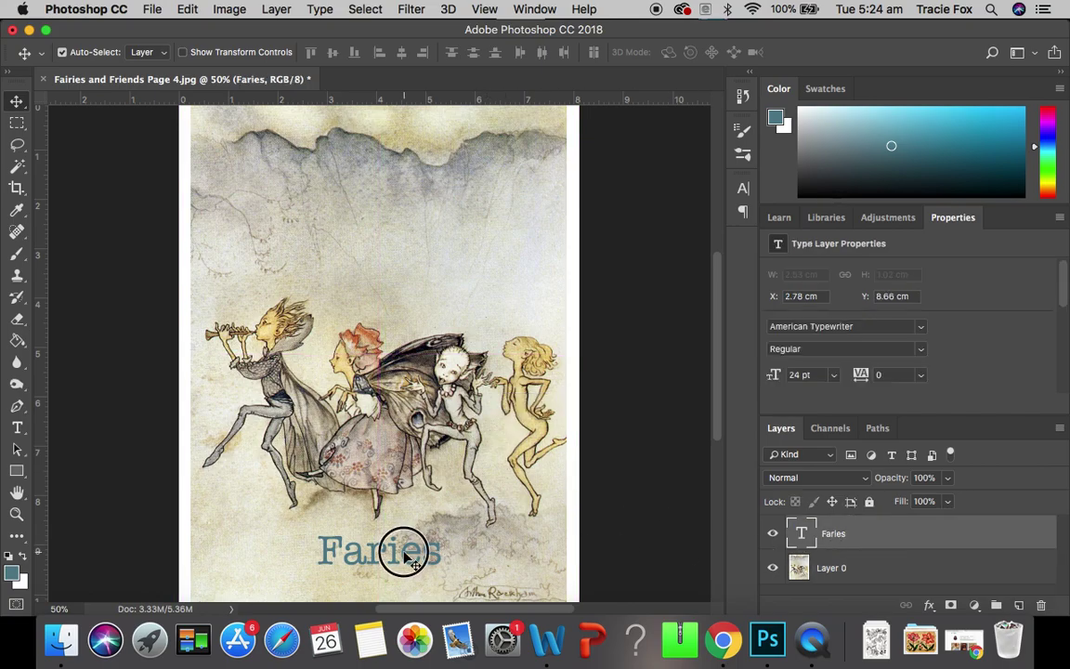
mouse_move(406, 555)
mouse_down()
mouse_move(423, 511)
mouse_move(386, 535)
mouse_move(395, 522)
mouse_move(406, 555)
mouse_up()
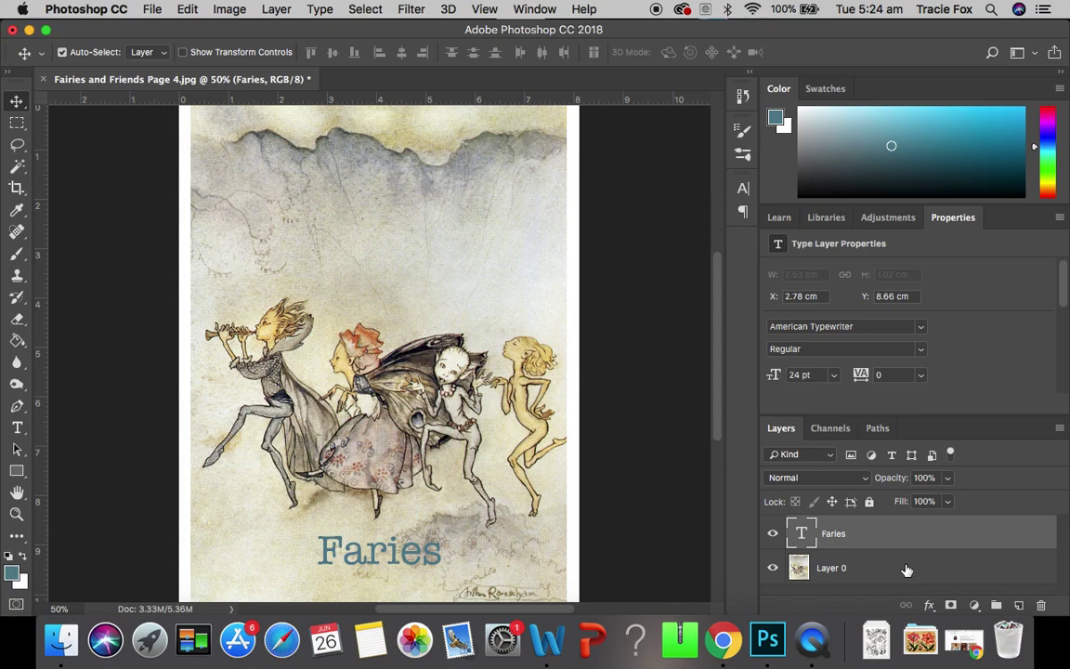
click(873, 568)
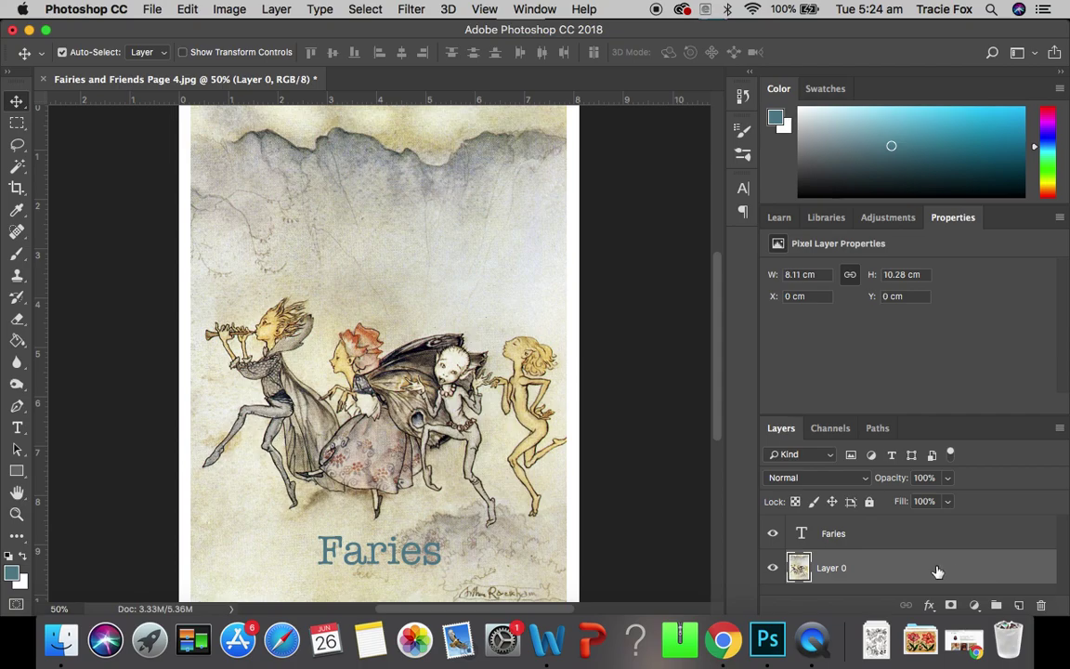
click(873, 535)
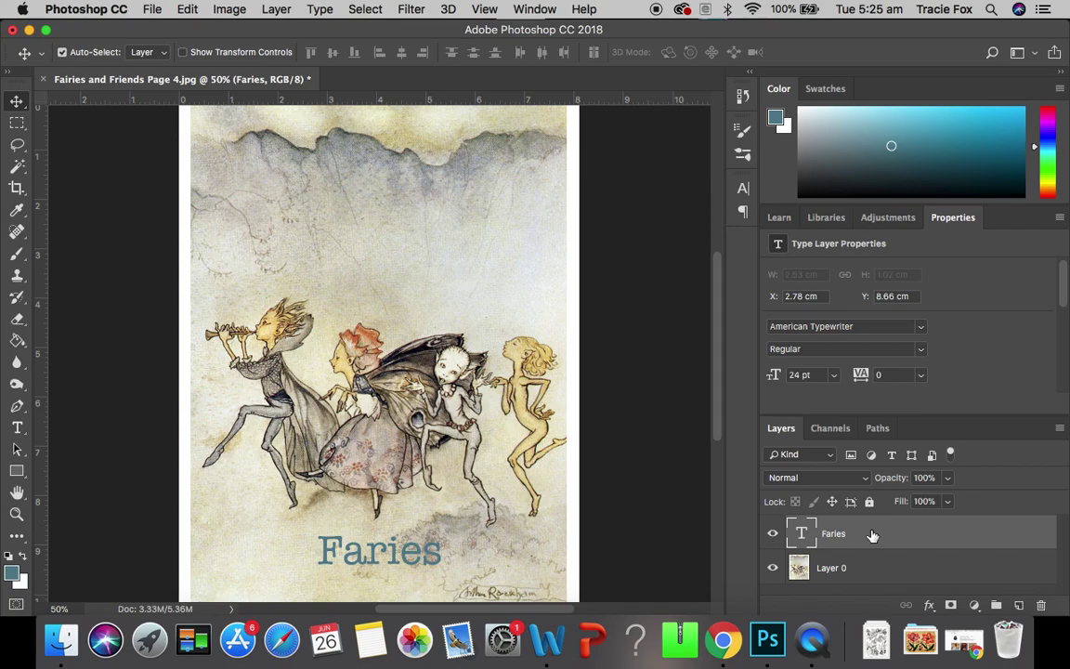
click(836, 566)
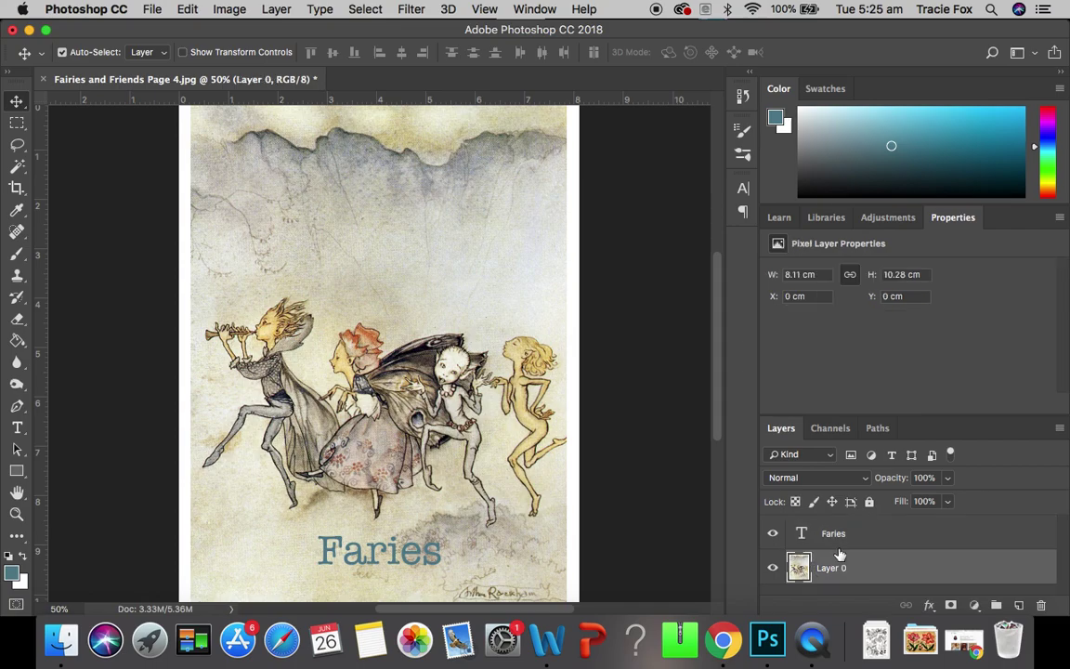
click(843, 536)
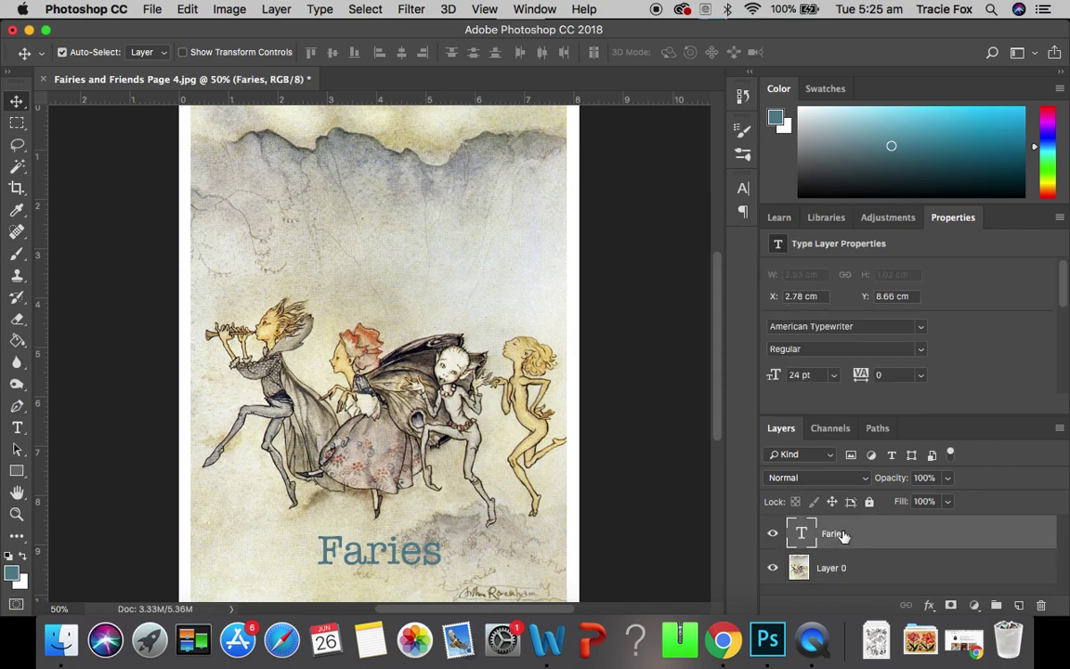
click(845, 569)
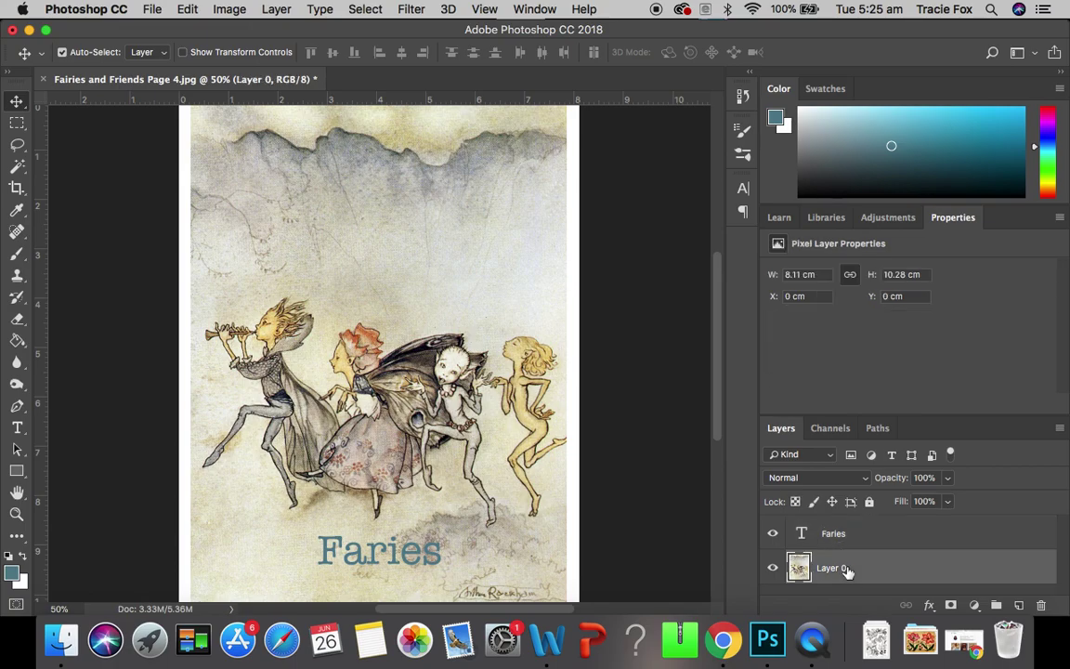
drag(843, 569, 841, 525)
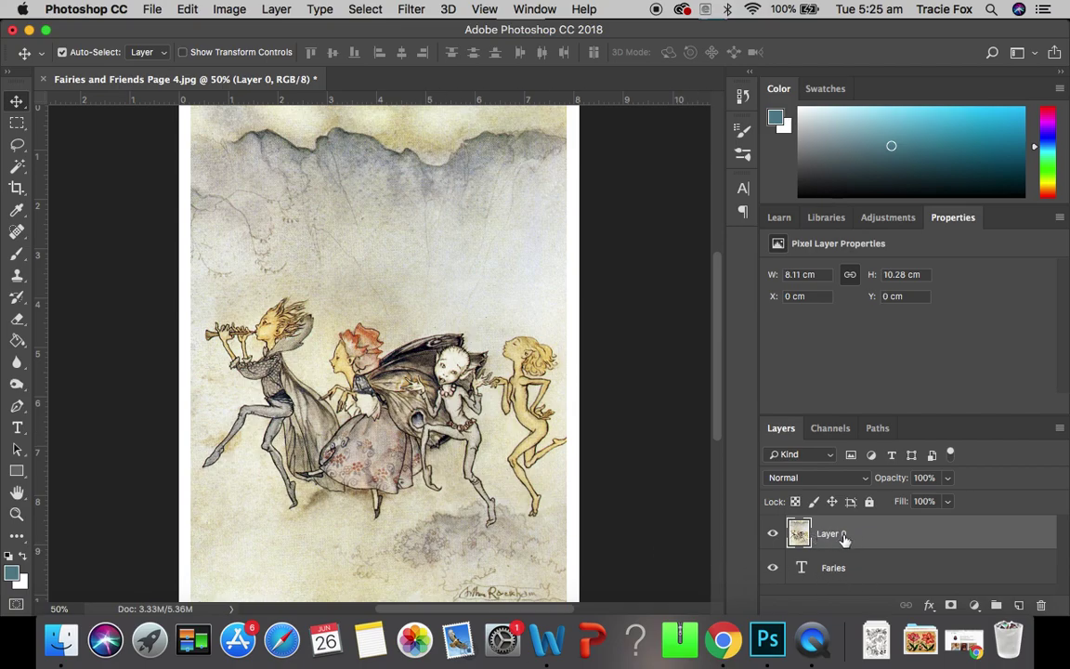
drag(831, 567, 823, 518)
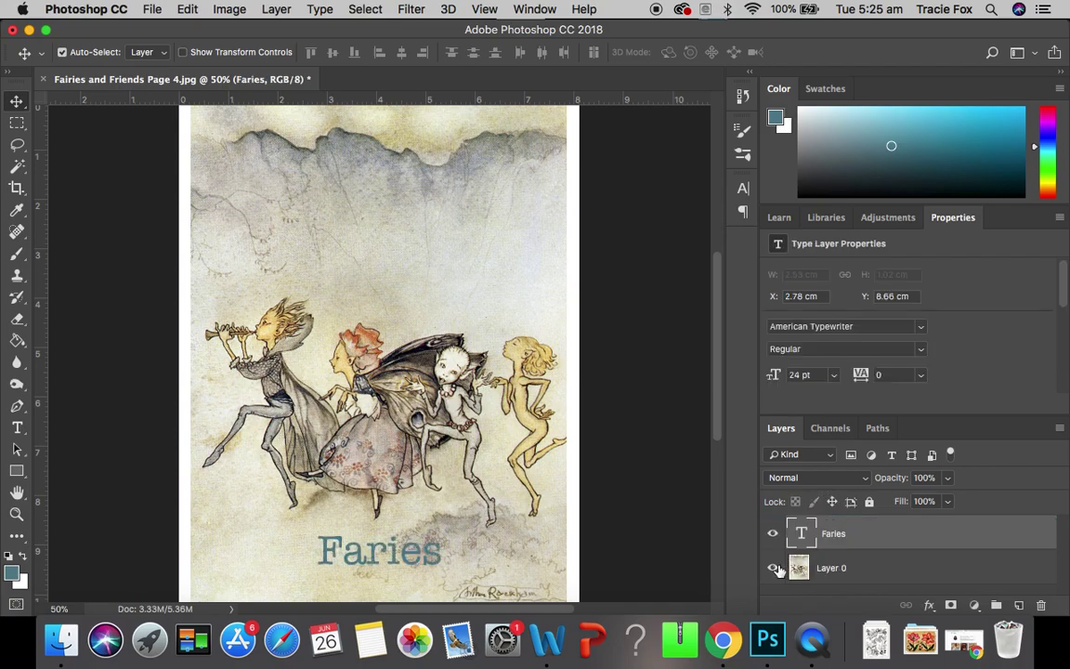